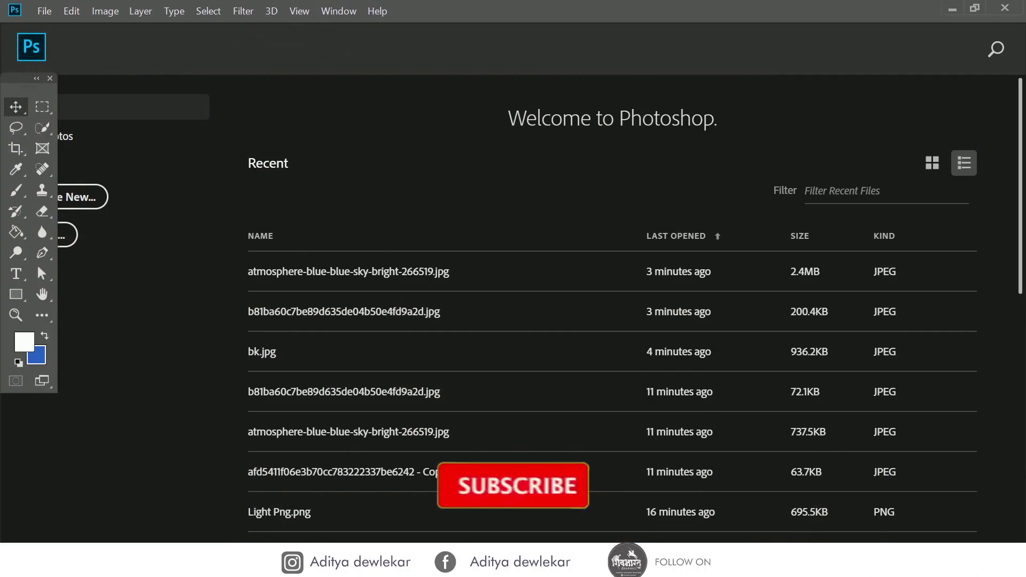
Step: Open the new-document settings for a 27 × 26 cm, 150 ppi white canvas
left_click(75, 198)
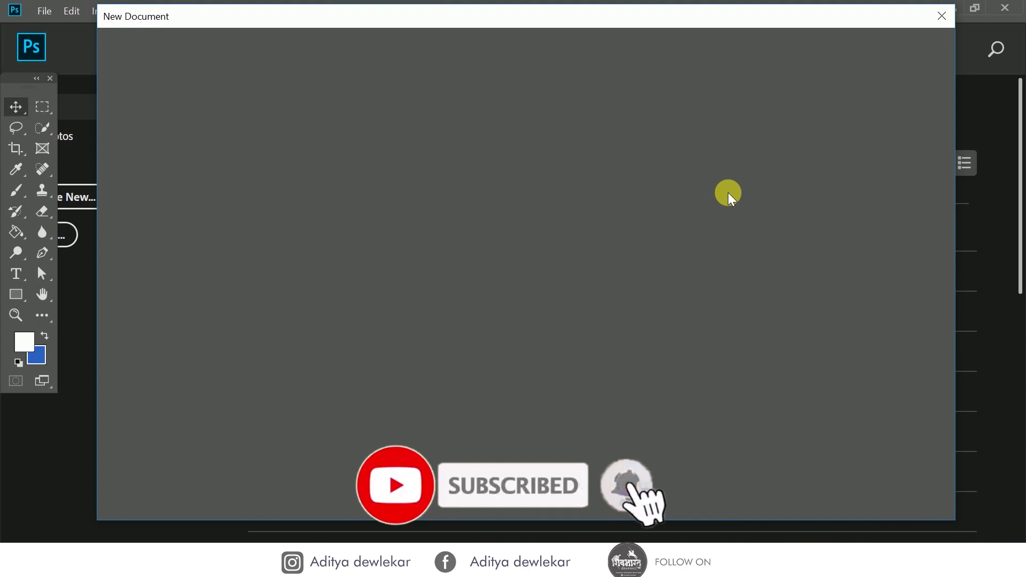
Step: Create the 27 × 26 cm canvas and open bk.jpg
type("27")
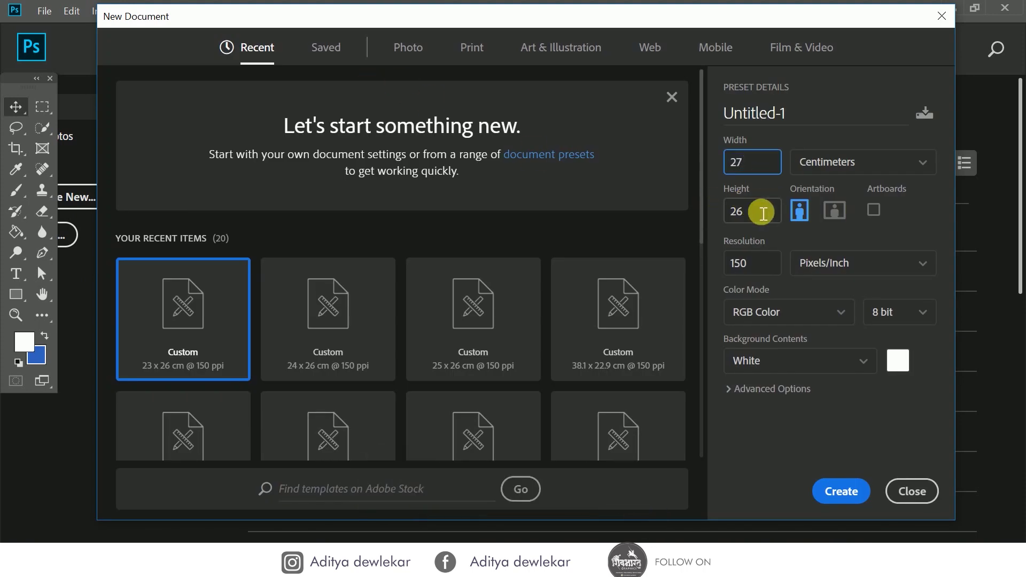
left_click(842, 491)
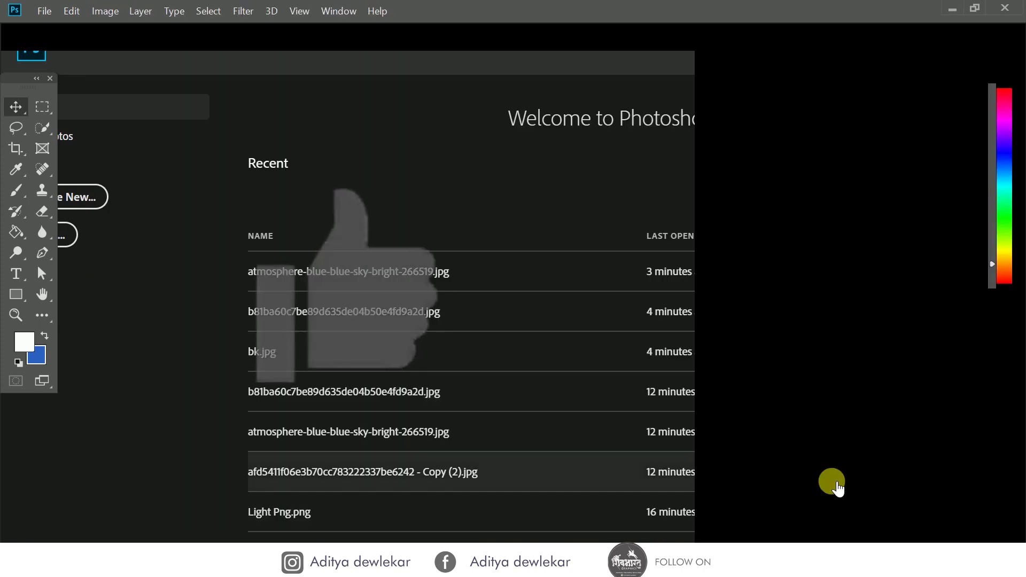
left_click(44, 11)
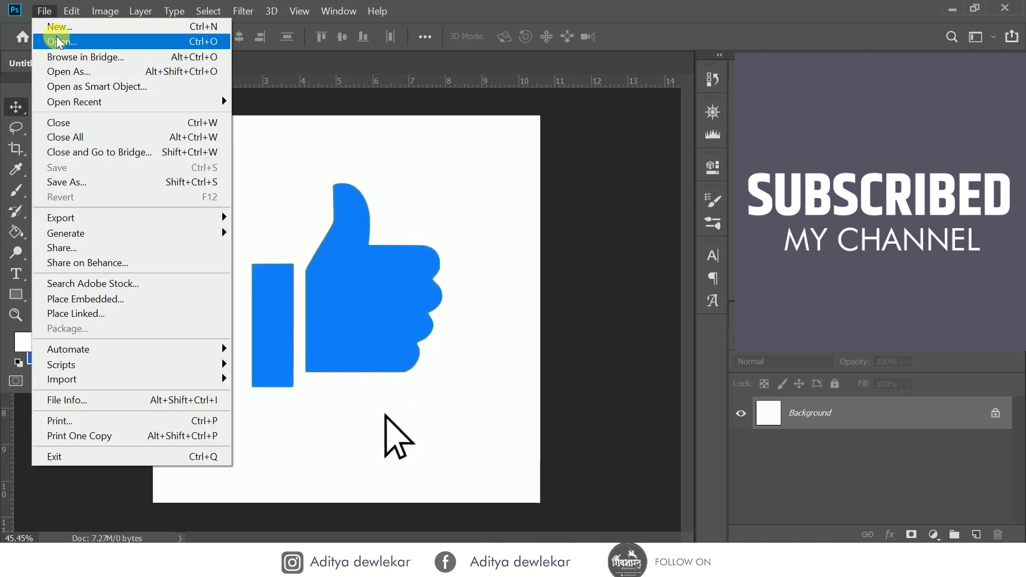
left_click(51, 39)
left_click(538, 153)
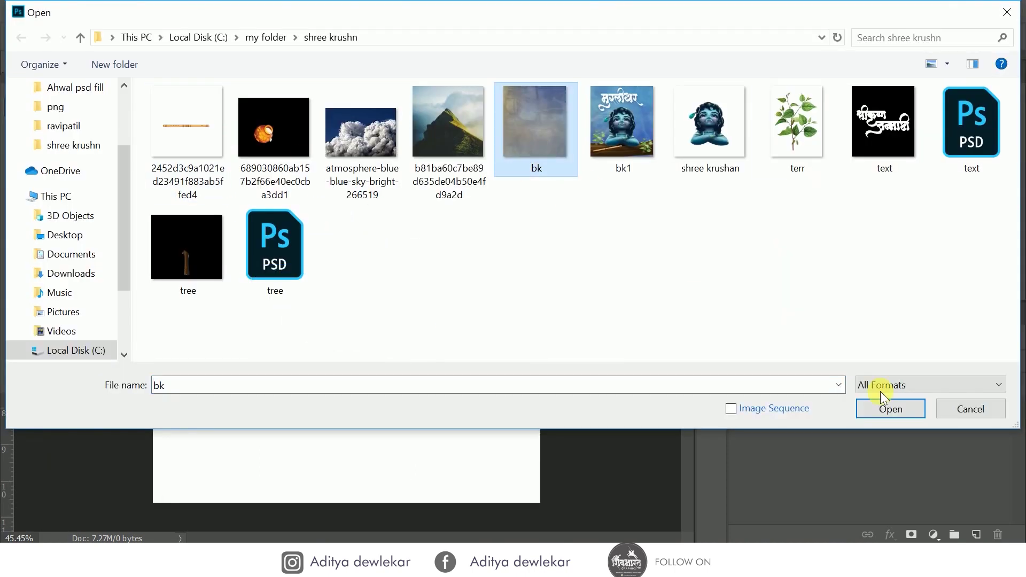
left_click(893, 408)
Step: Drag bk.jpg into Untitled-1 as Layer 1 and scale it to fill the canvas
left_click_drag(383, 277, 322, 320)
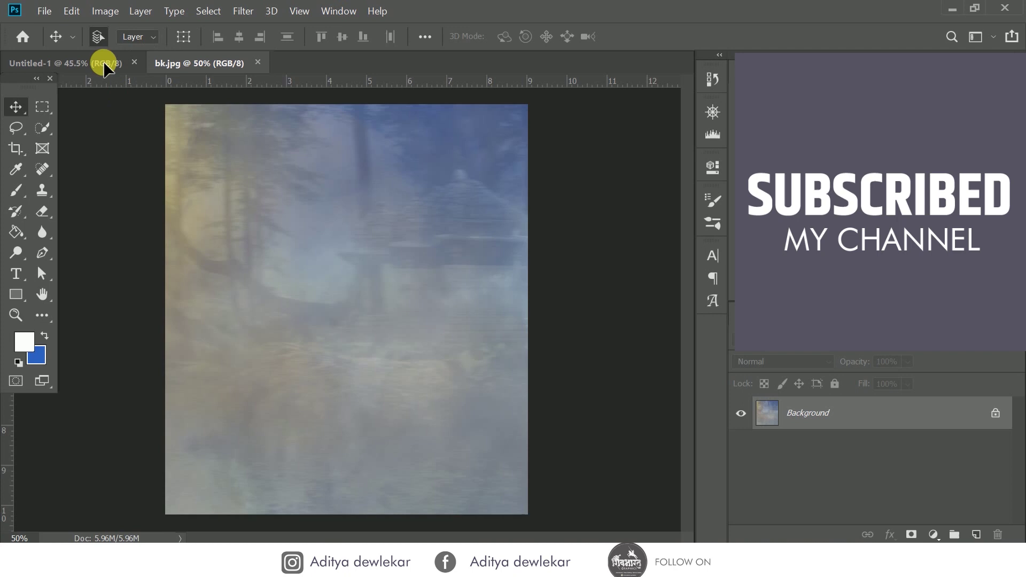
key("ctrl+t")
mouse_move(486, 499)
left_mouse_down()
mouse_move(528, 472)
mouse_move(527, 486)
left_mouse_up()
left_click(713, 36)
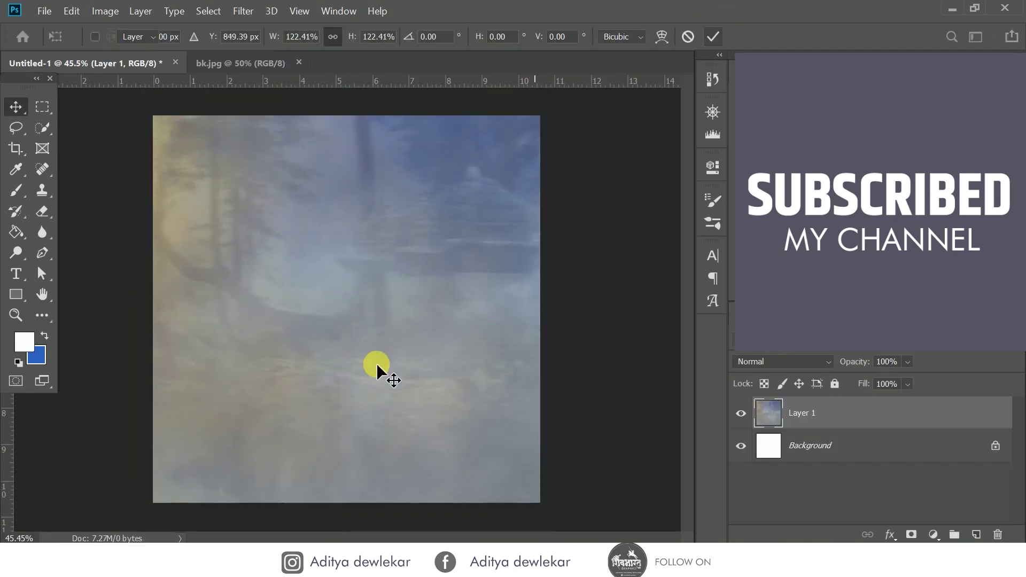
left_click(16, 191)
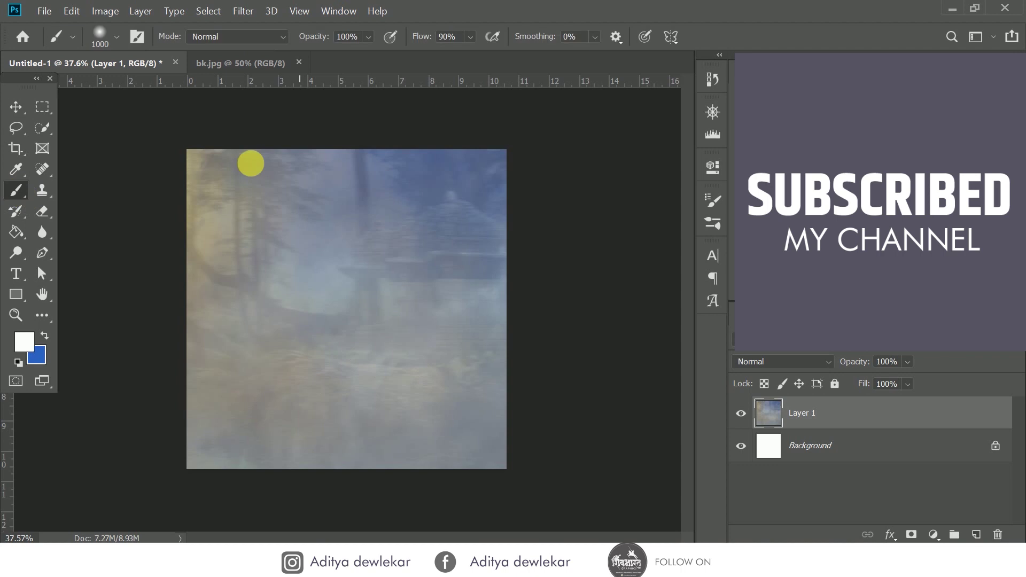
Step: Close bk.jpg and open the mountain peak photo
left_click(15, 108)
left_click(298, 63)
left_click(44, 10)
left_click(65, 40)
left_click(448, 128)
left_click(891, 409)
Step: Drag the mountain photo in as Layer 2, scale it to cover the canvas, then close its file
mouse_move(470, 360)
left_mouse_down()
mouse_move(335, 309)
mouse_move(357, 365)
left_mouse_up()
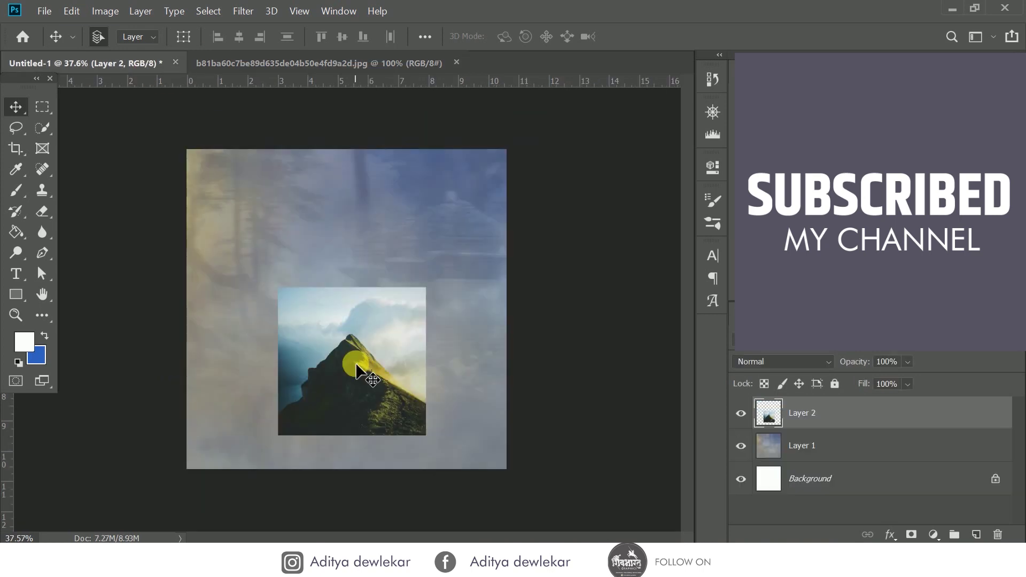
key("ctrl+t")
left_click_drag(423, 287, 538, 172)
mouse_move(546, 442)
left_mouse_down()
mouse_move(504, 454)
mouse_move(460, 426)
mouse_move(459, 411)
left_mouse_up()
left_click(713, 36)
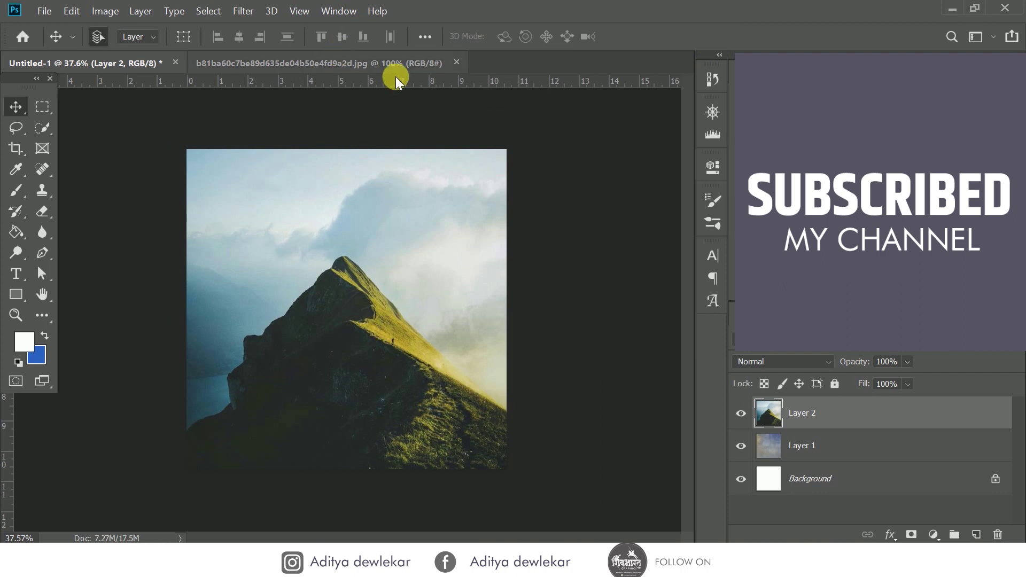
left_click(457, 62)
Step: Bring the clouds photo into Untitled-1 as Layer 3, scaled down to about 58%
left_click(45, 11)
left_click(60, 37)
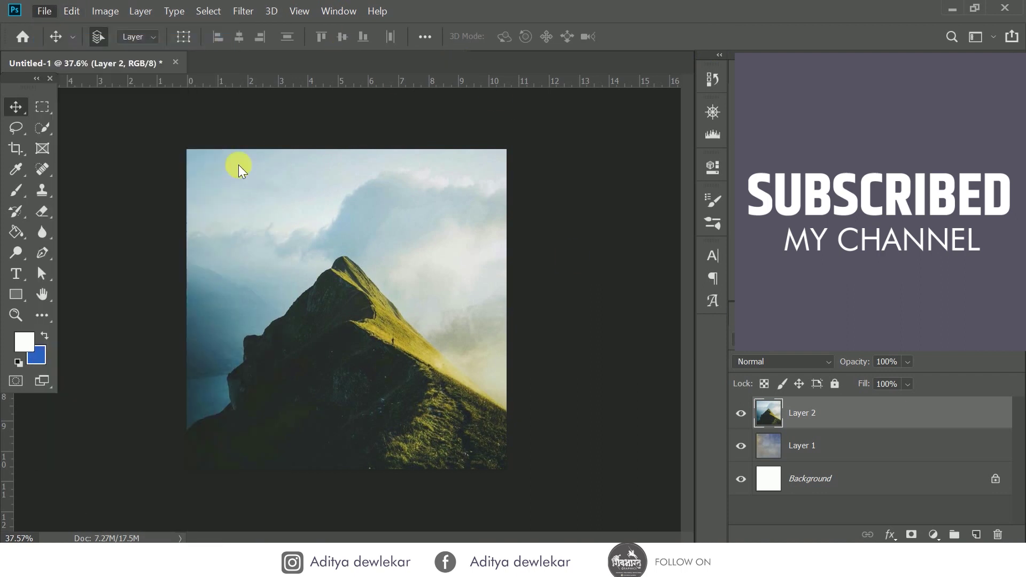
left_click(354, 133)
left_click(890, 410)
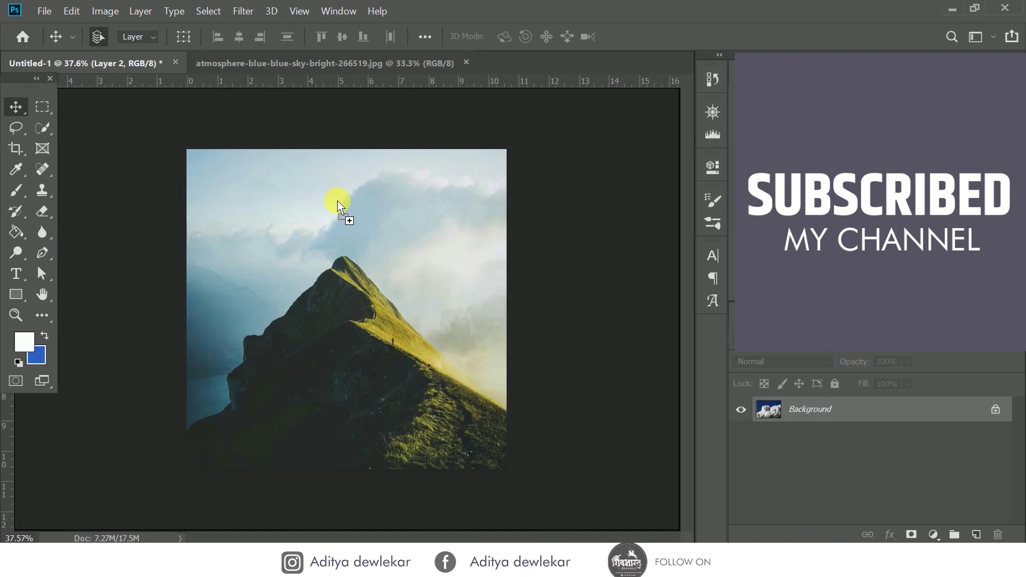
left_click_drag(86, 82, 395, 276)
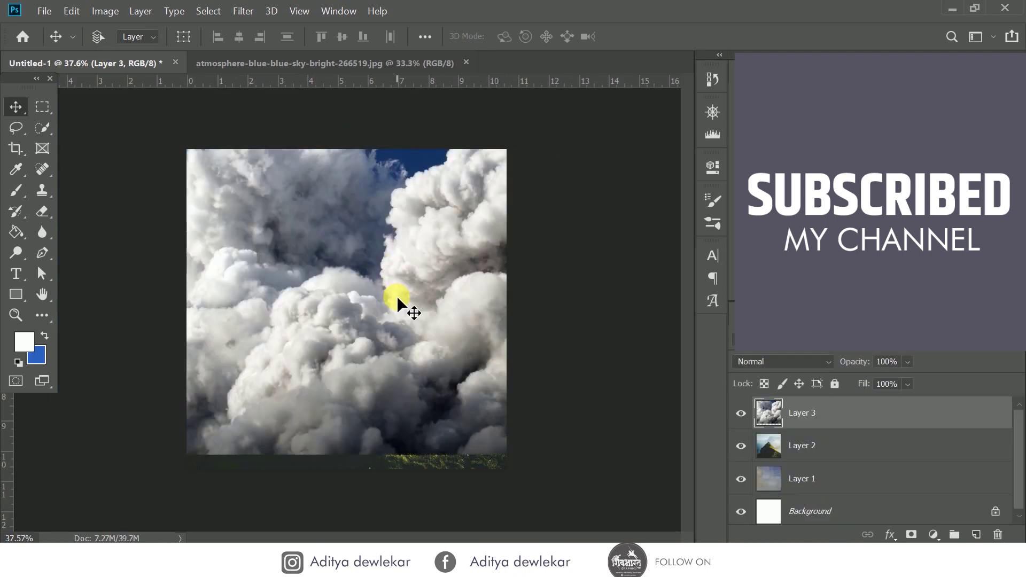
key("ctrl+t")
left_click_drag(680, 454, 501, 335)
left_click(715, 35)
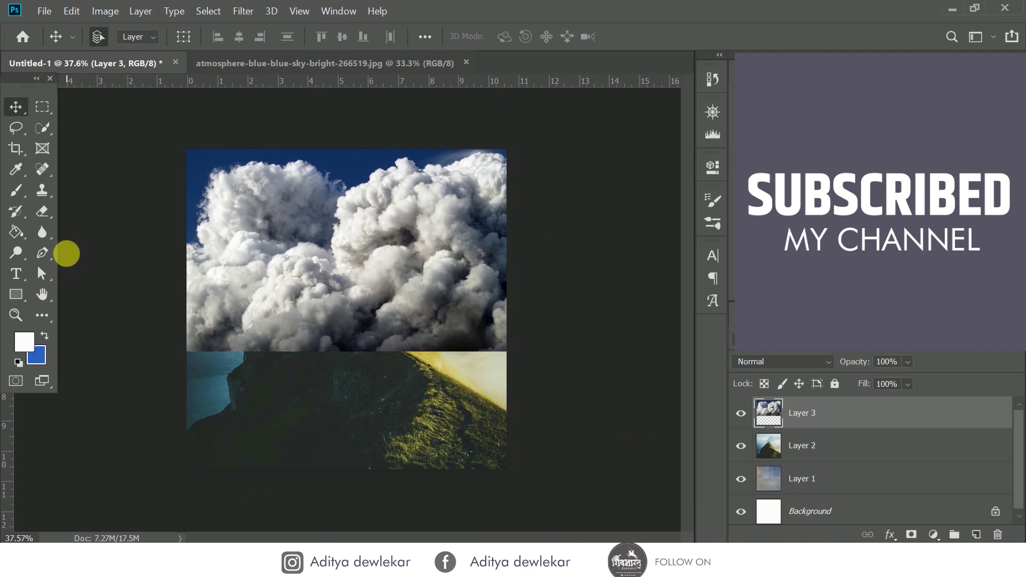
Step: Erase the lower part of the clouds layer
left_click(42, 211)
left_click_drag(203, 347, 540, 417)
left_click(13, 107)
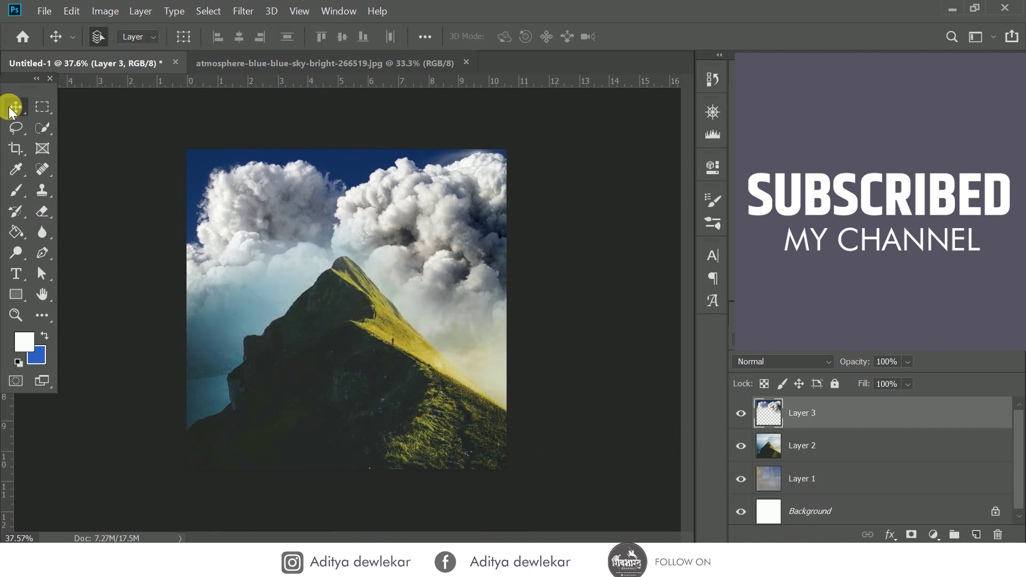
Step: Set both the mountain Layer 2 and clouds Layer 3 to Soft Light blending
left_click(812, 445)
left_click(789, 362)
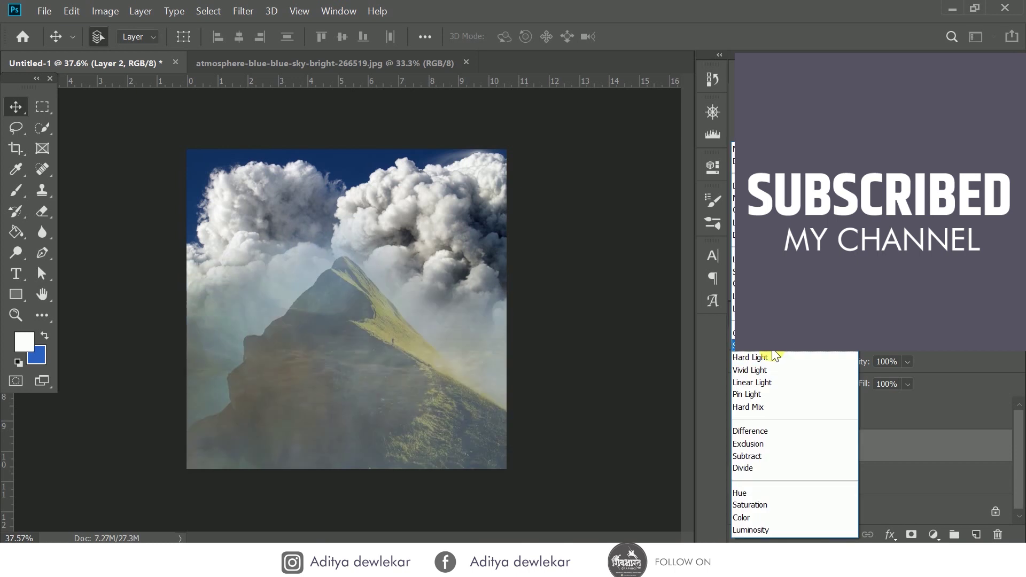
left_click(785, 348)
left_click(802, 413)
left_click(809, 367)
left_click(768, 354)
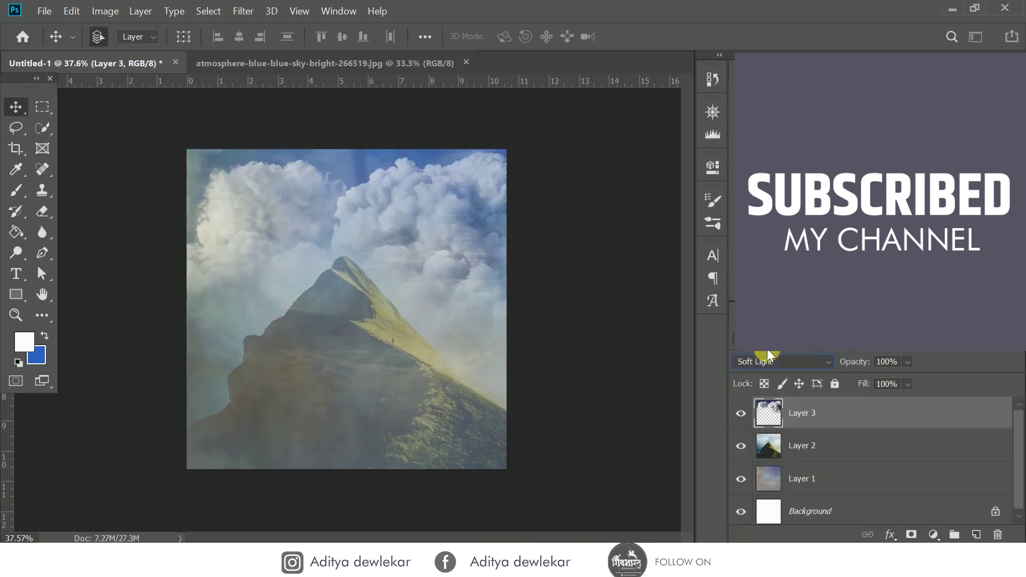
left_click(243, 11)
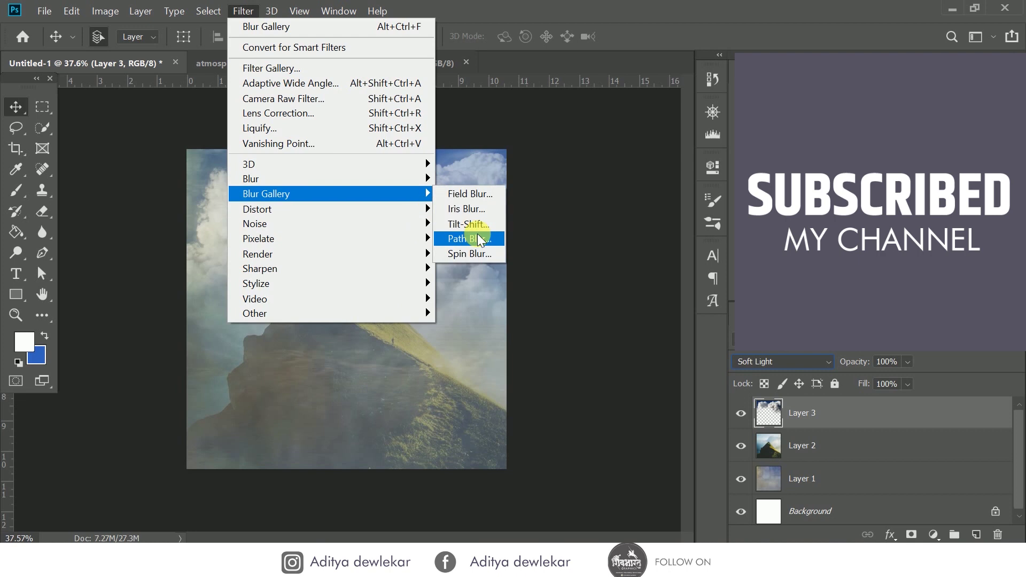
Step: Apply a Path Blur to the clouds Layer 3, then to the mountain Layer 2
left_click(478, 234)
left_click(436, 47)
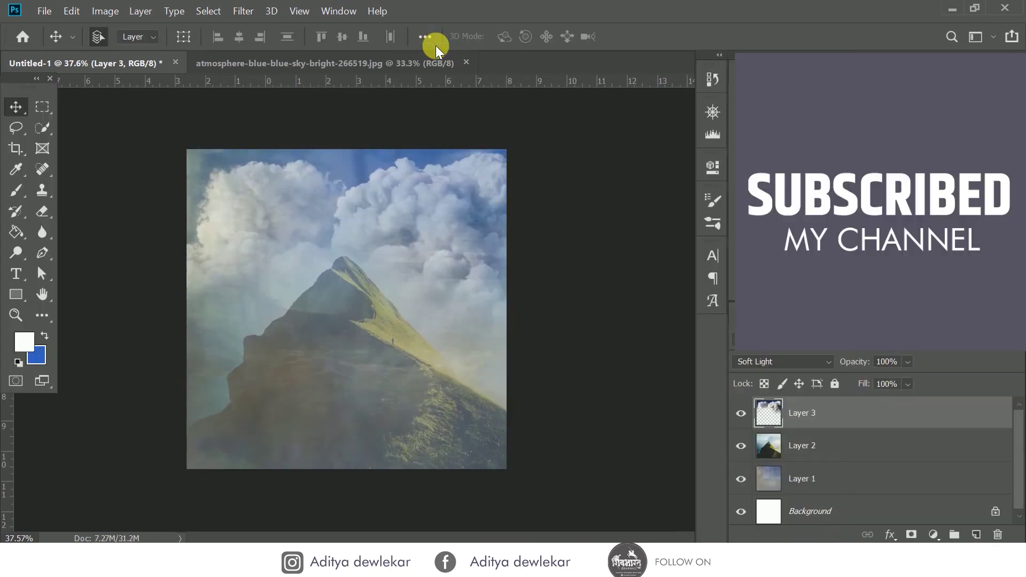
left_click(794, 450)
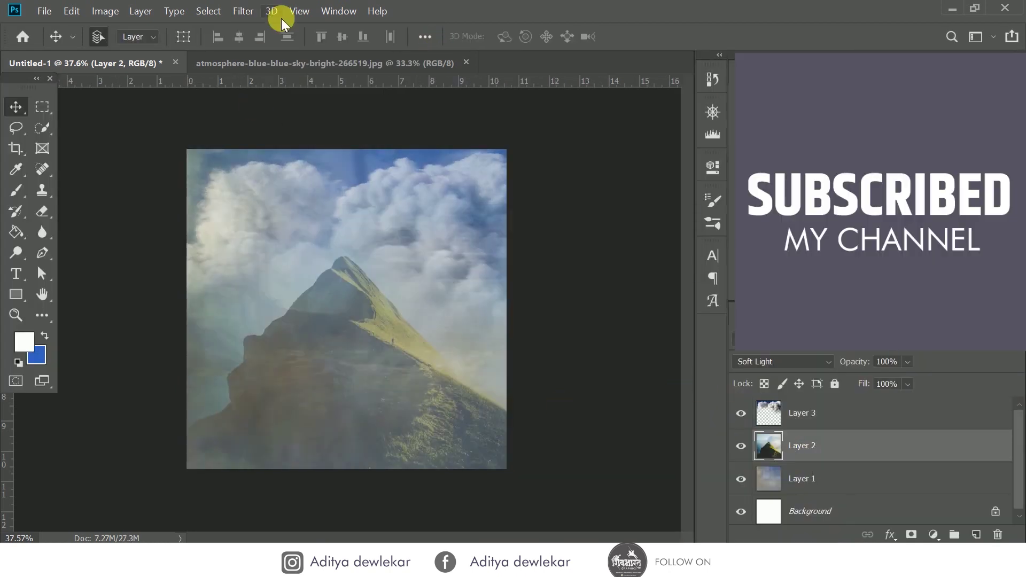
left_click(243, 11)
left_click(494, 247)
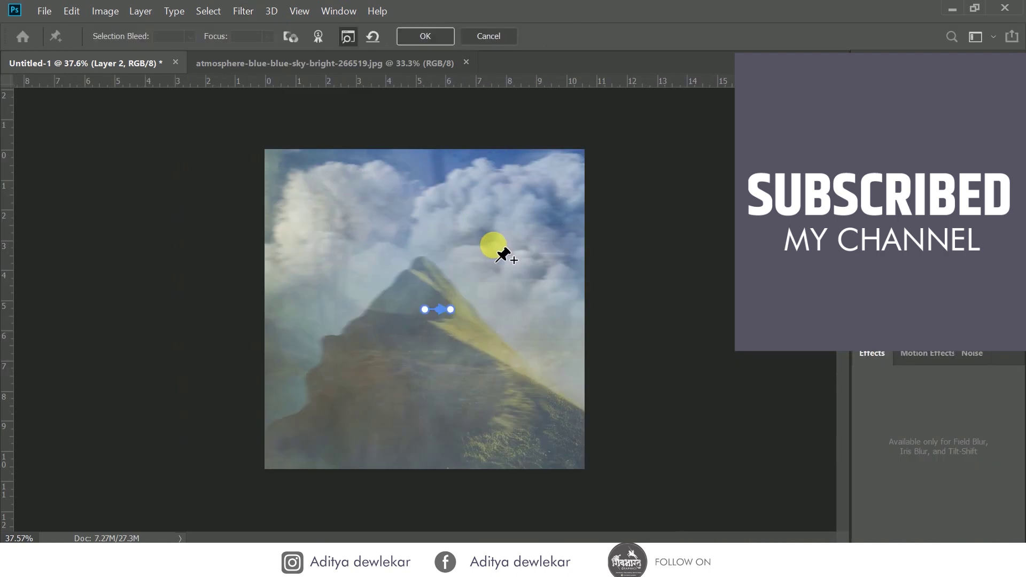
left_click(432, 33)
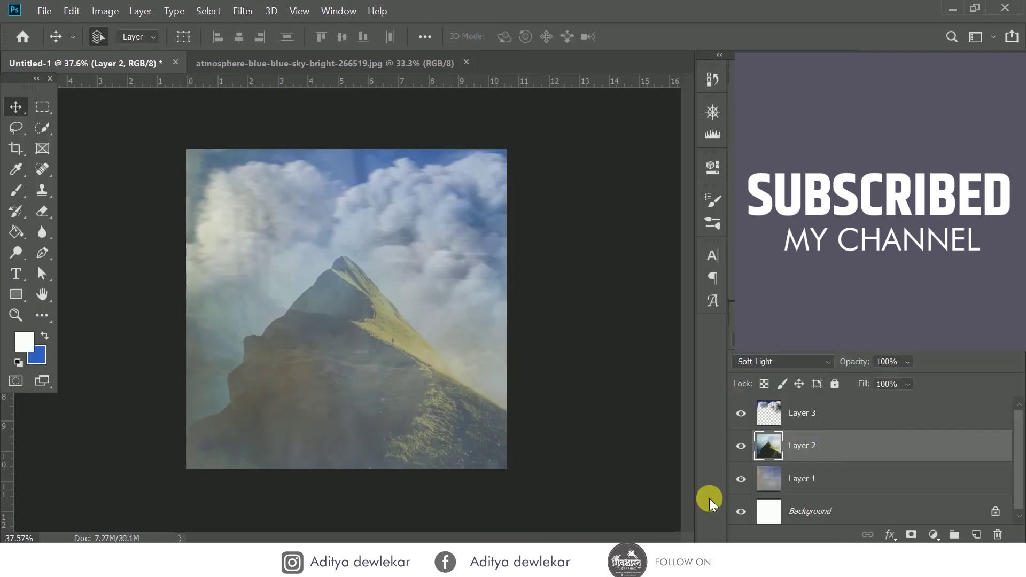
Step: Keep Layer 1 at Normal blending and pick the Brush tool
left_click(811, 483)
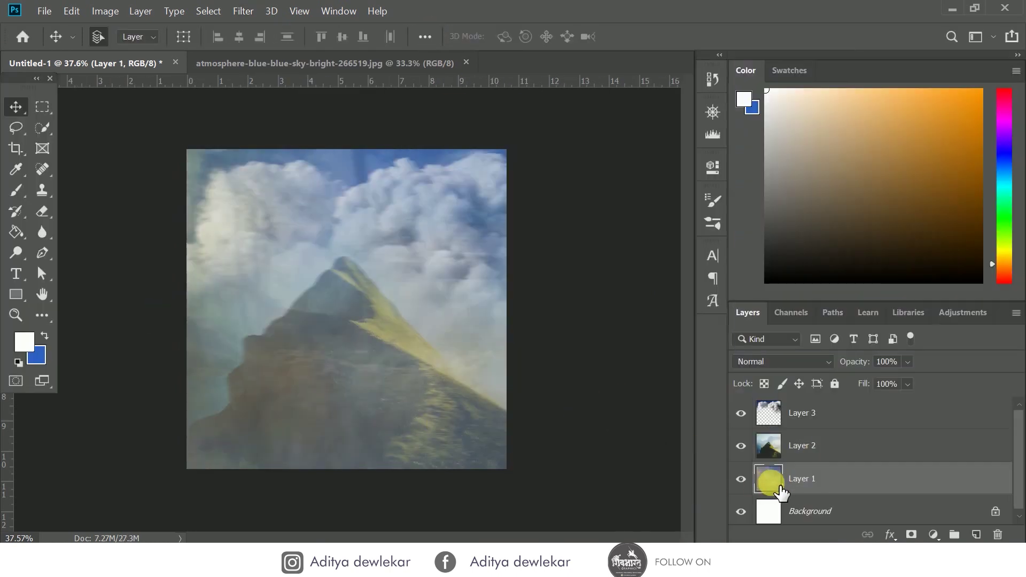
left_click(793, 361)
left_click(524, 463)
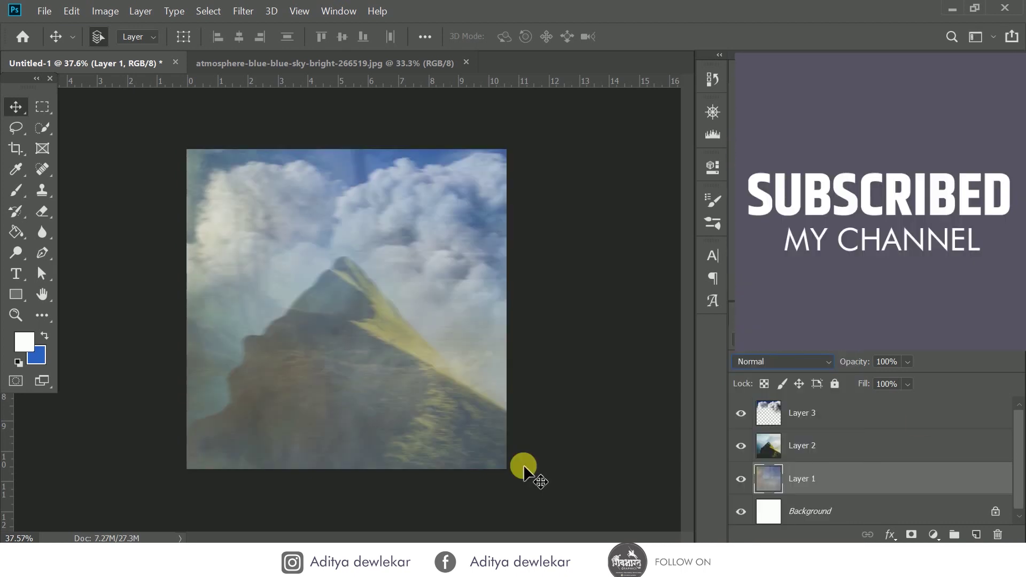
key("b")
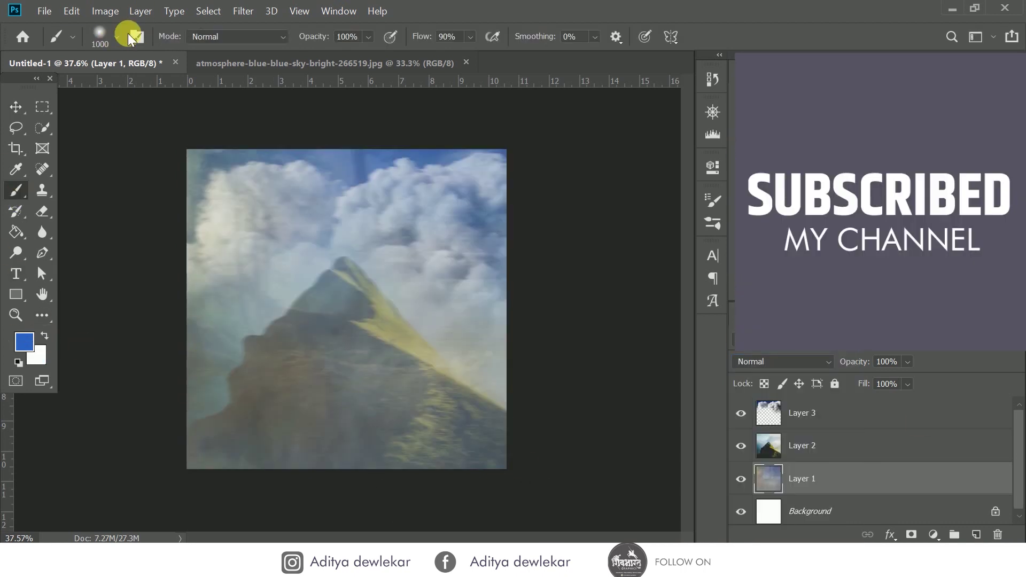
left_click(116, 36)
left_click(113, 33)
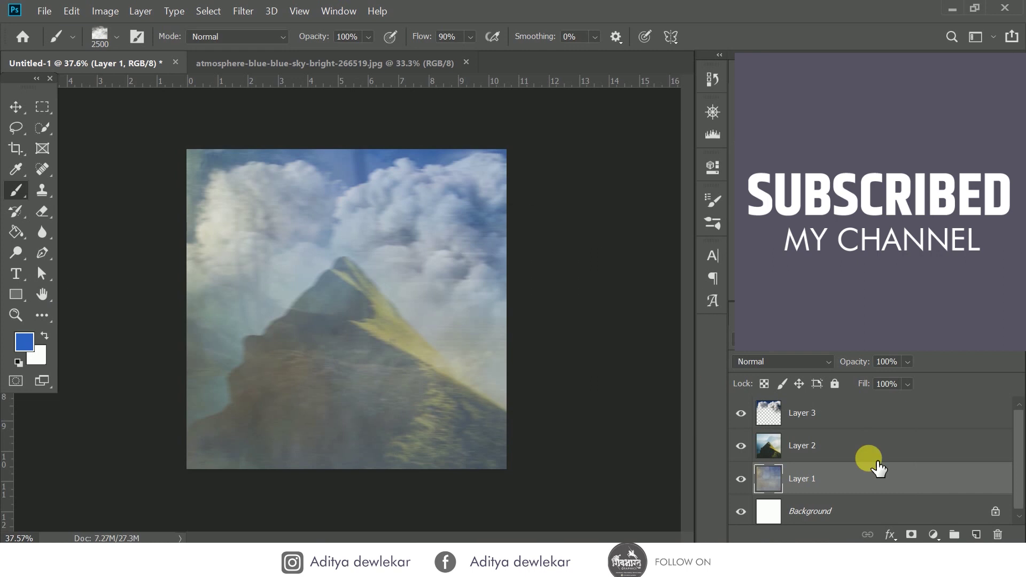
Step: Add a new layer above the clouds and choose a cyan foreground colour
left_click(849, 422)
left_click(976, 535)
scroll(435, 373, "down", 1)
left_click_drag(359, 176, 140, 56)
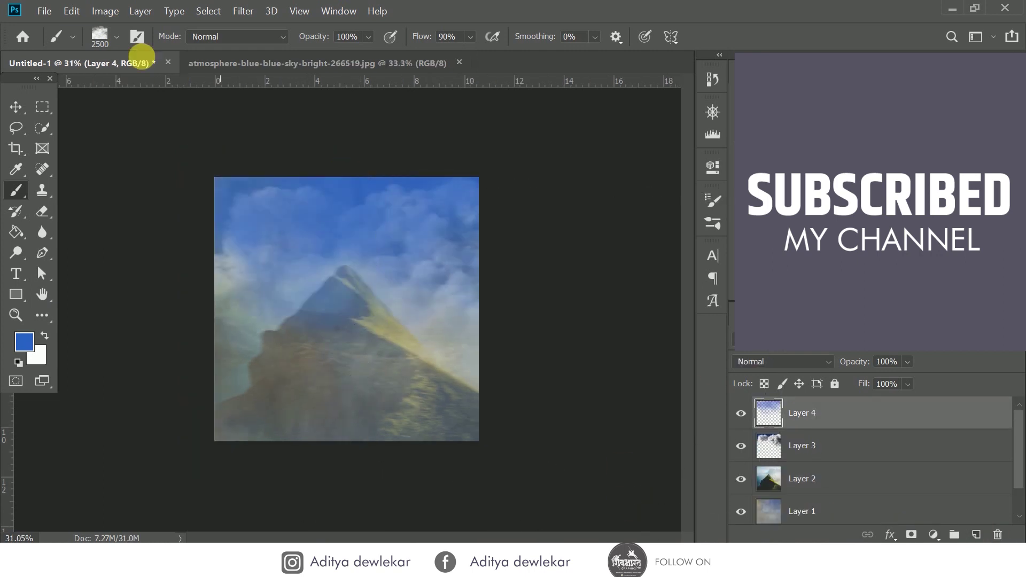
left_click(25, 352)
left_click(785, 406)
left_click(823, 353)
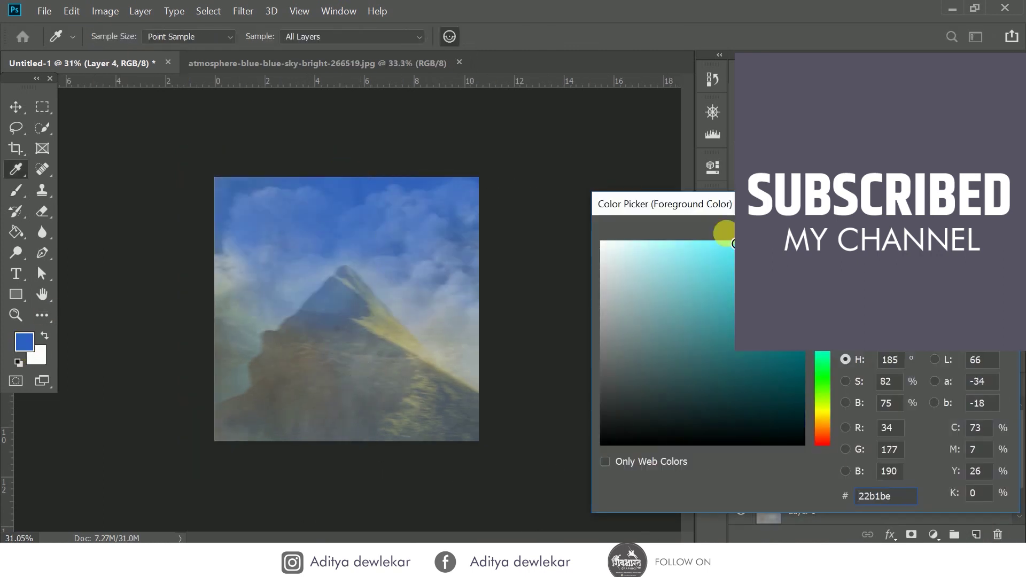
left_click(394, 389)
key("Return")
Step: Paint a large cyan dab across the canvas on new Layer 5
left_click(100, 37)
left_click(341, 419)
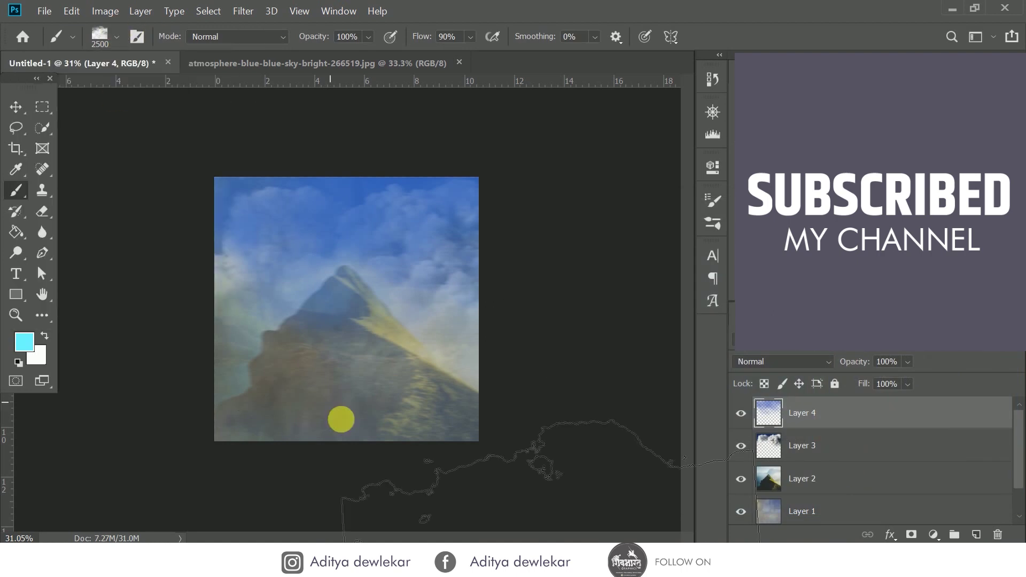
left_click(373, 428)
key("ctrl+z")
left_click(976, 535)
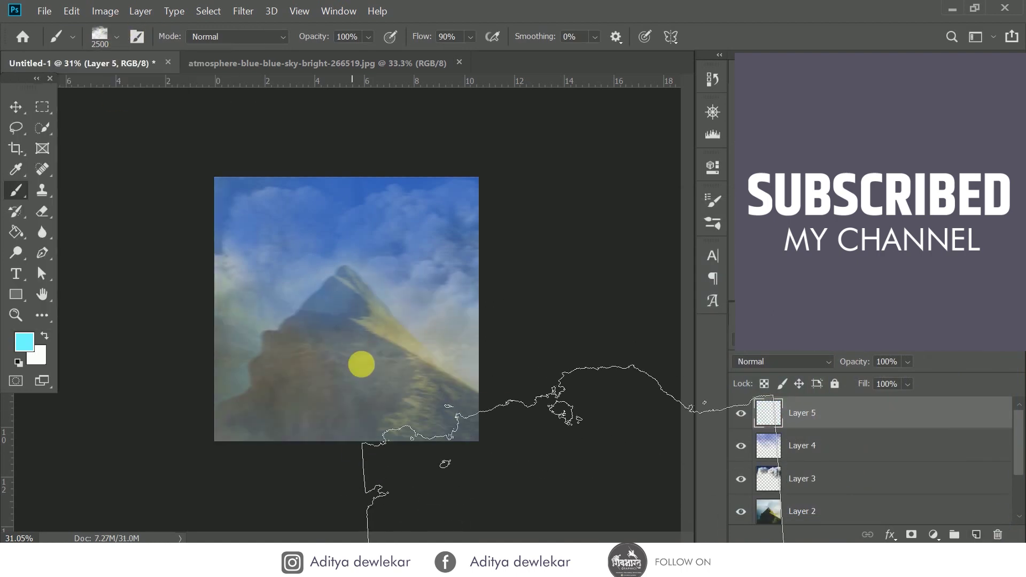
left_click(361, 364)
Step: Set the cyan tint layer's blend mode to Overlay after trying Soft Light
left_click(783, 362)
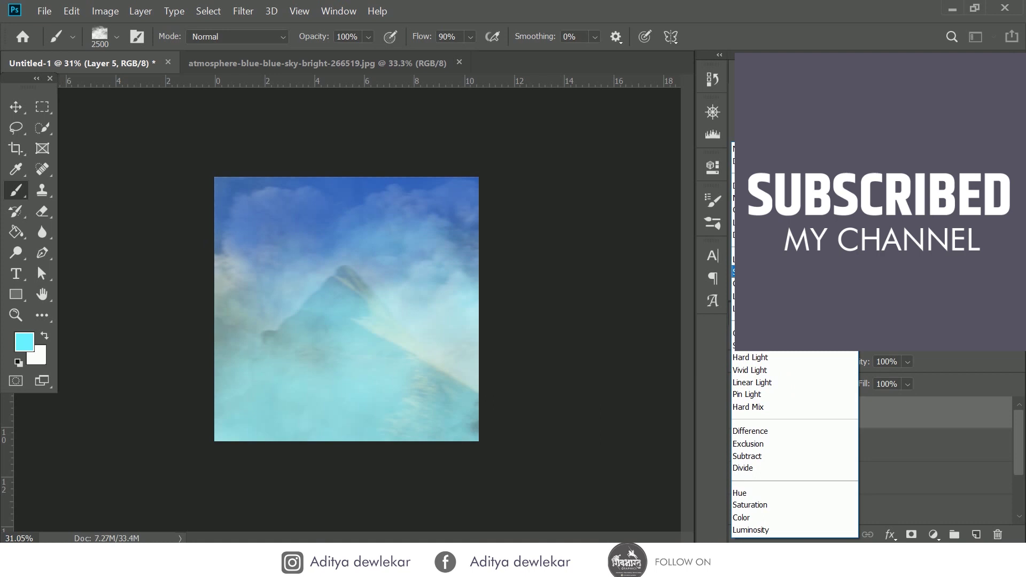
left_click(769, 344)
left_click(780, 361)
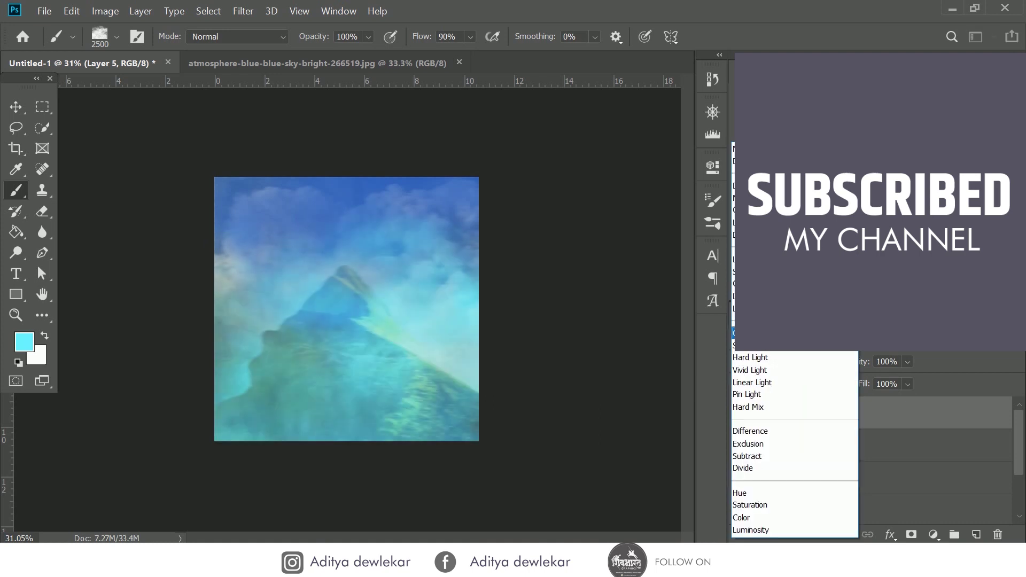
left_click(783, 362)
left_click(770, 333)
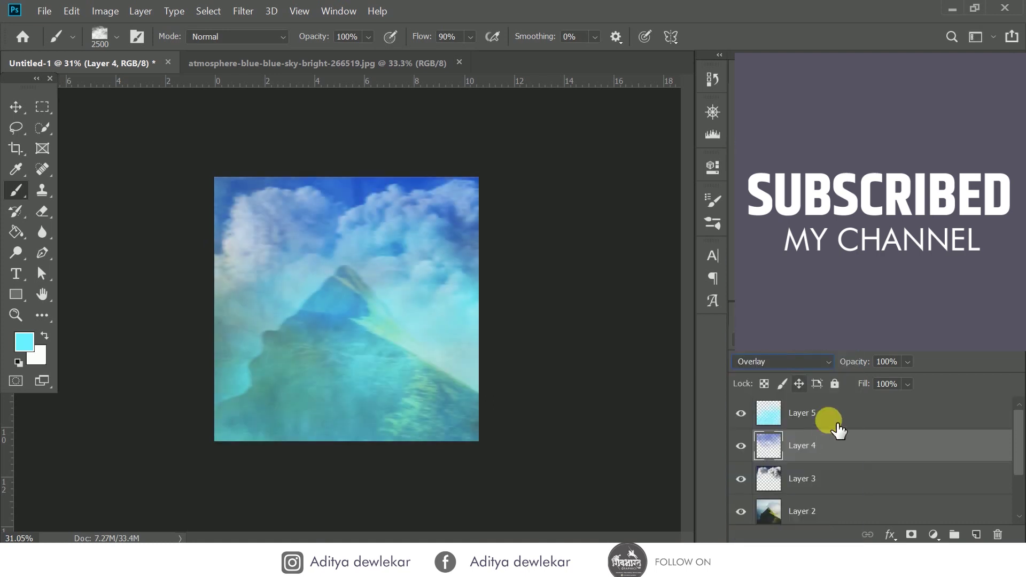
Step: Move Layers 4 and 5 above Layer 1, lower the fill to 27%, and close the sky photo
left_click(830, 422, "ctrl")
left_click_drag(831, 422, 866, 515)
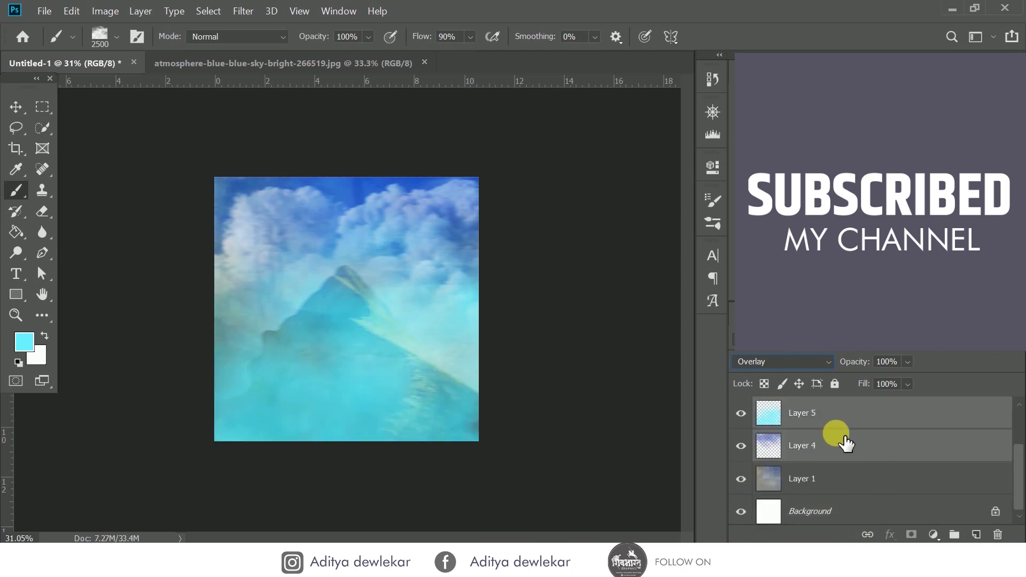
scroll(842, 465, "up", 2)
left_click_drag(894, 394, 887, 415)
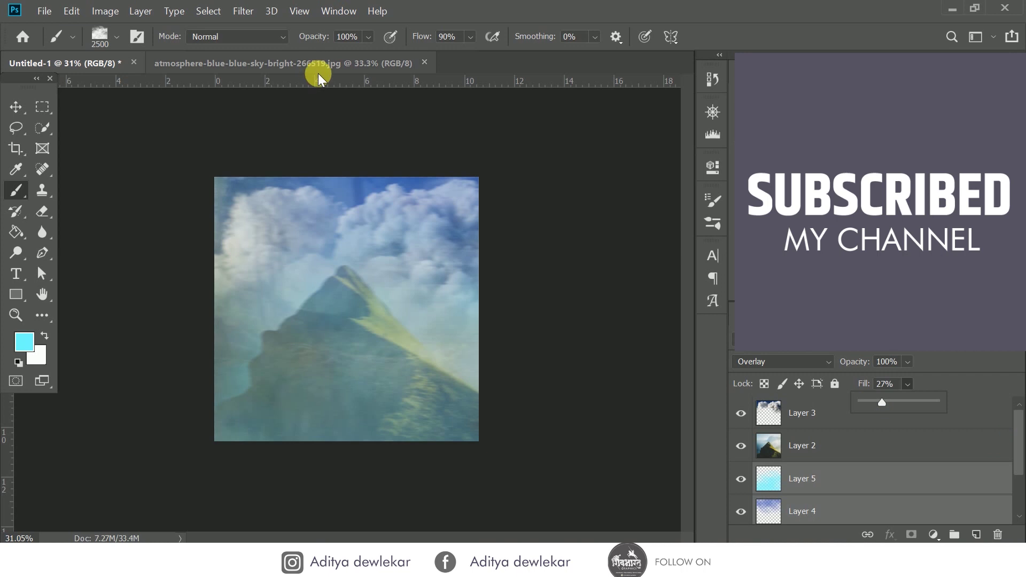
left_click(425, 63)
Step: Open tree.png and drag the trunk into the composite
left_click(40, 11)
left_click(76, 40)
left_click(194, 275)
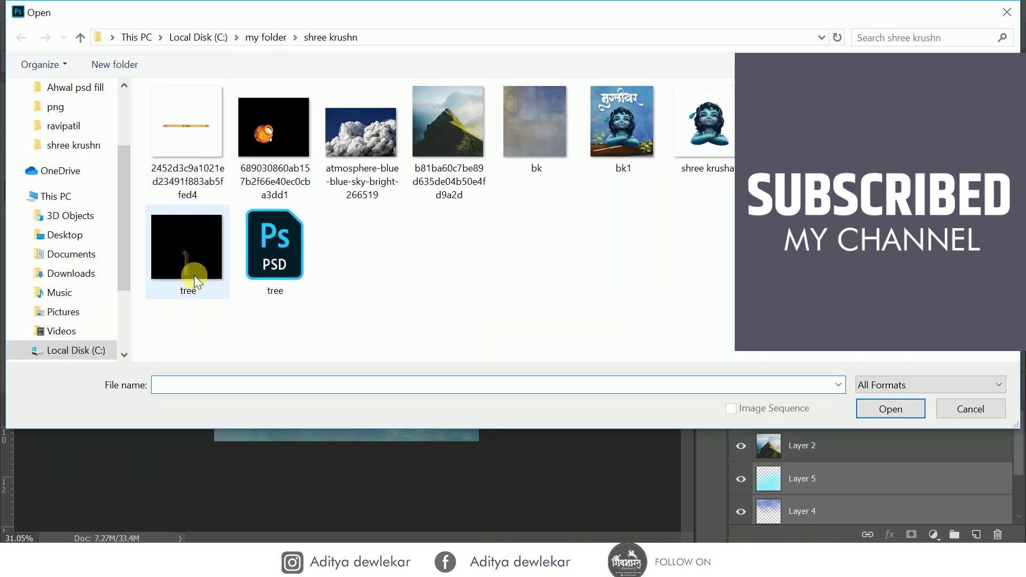
left_click(887, 409)
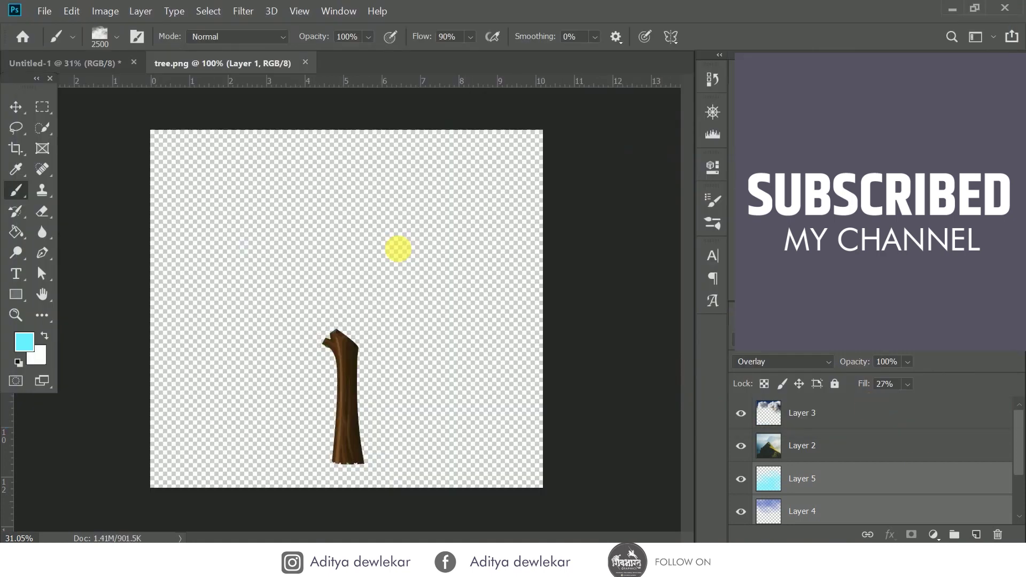
left_click(15, 107)
left_click_drag(346, 349, 344, 332)
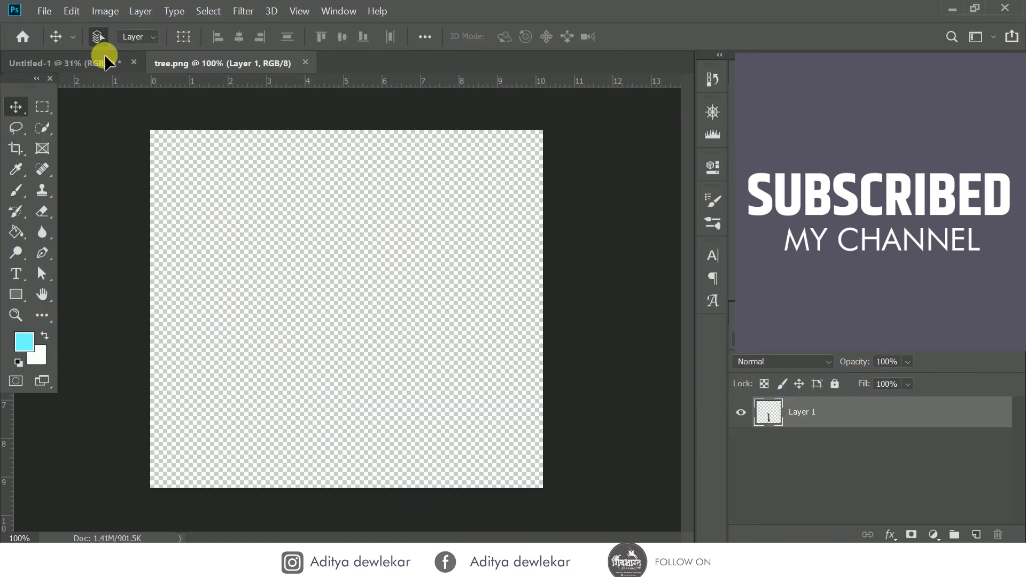
Step: Convert the tree layer to a Smart Object, scale it up, and move it up the stack
right_click(831, 480)
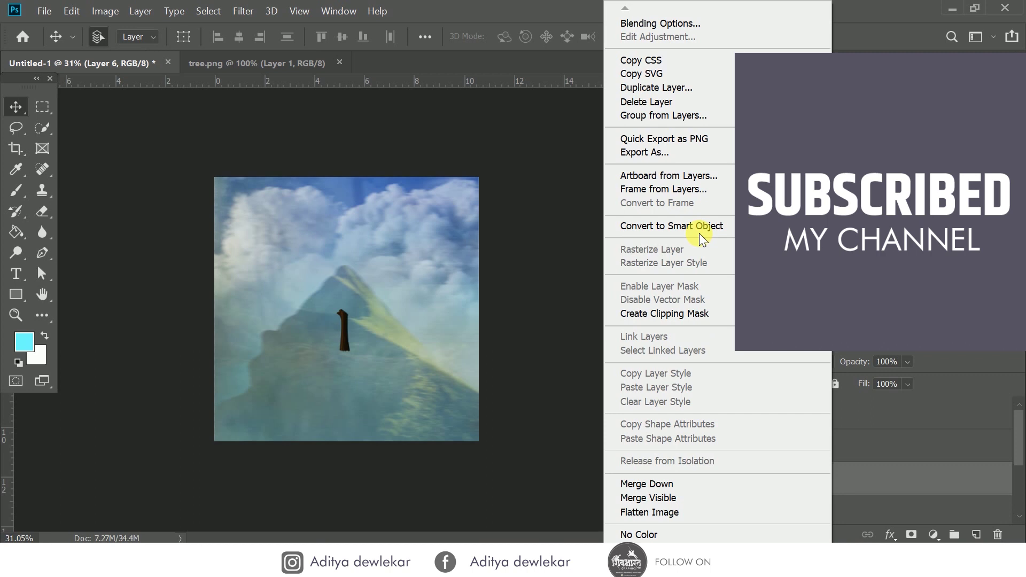
left_click(699, 233)
key("ctrl+t")
left_click_drag(350, 309, 518, 187)
left_click_drag(374, 267, 384, 332)
left_click(592, 36)
left_click_drag(812, 477, 807, 408)
Step: Rotate the trunk horizontal and stretch it into a wide branch across the bottom
key("ctrl+t")
mouse_move(406, 224)
left_mouse_down()
mouse_move(488, 330)
mouse_move(465, 347)
mouse_move(424, 332)
mouse_move(511, 327)
mouse_move(505, 342)
left_mouse_up()
left_click_drag(433, 389, 436, 390)
left_click_drag(501, 391, 551, 389)
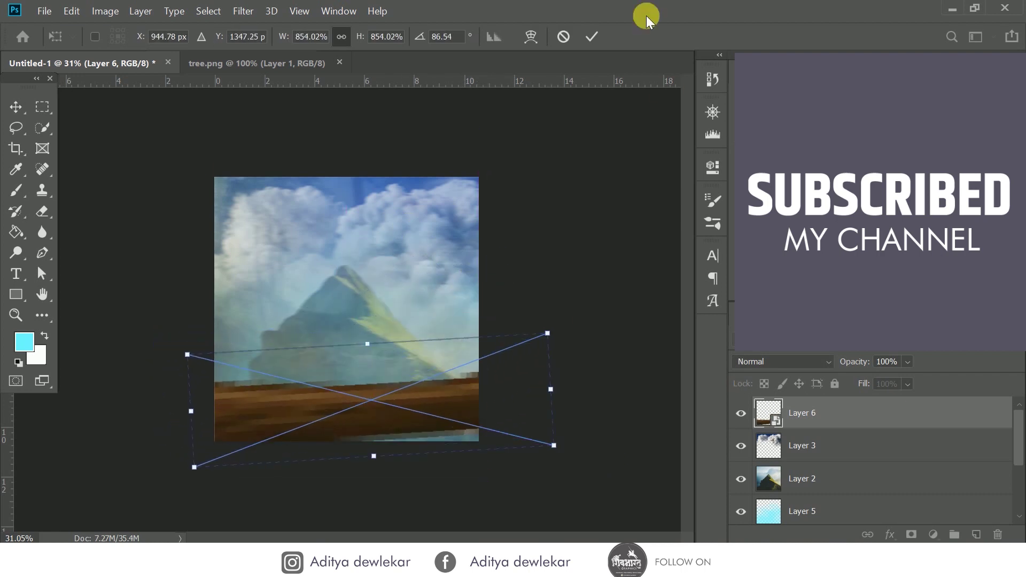
left_click(592, 37)
Step: Apply a Tilt-Shift blur to the branch
left_click(243, 10)
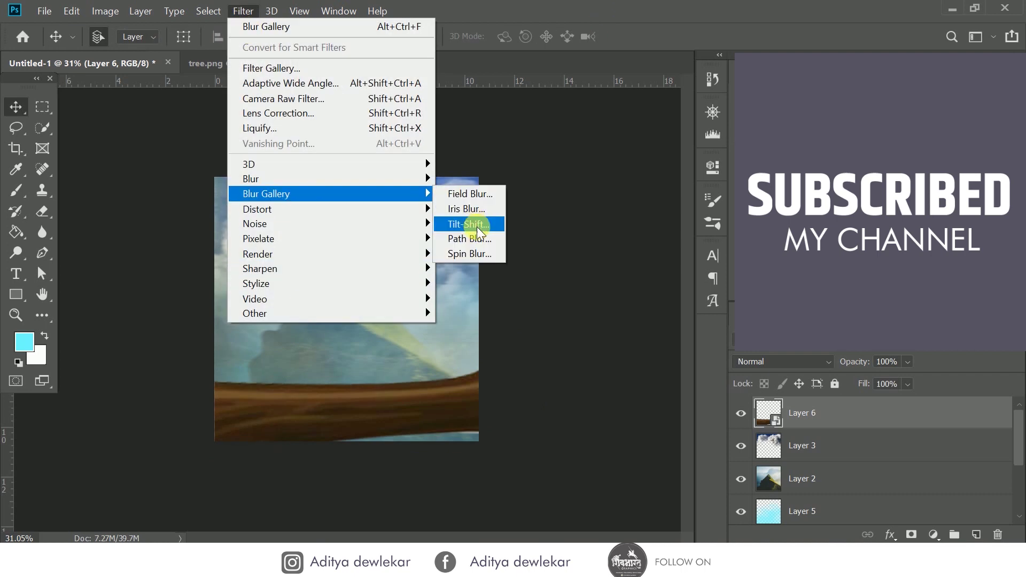
left_click(468, 224)
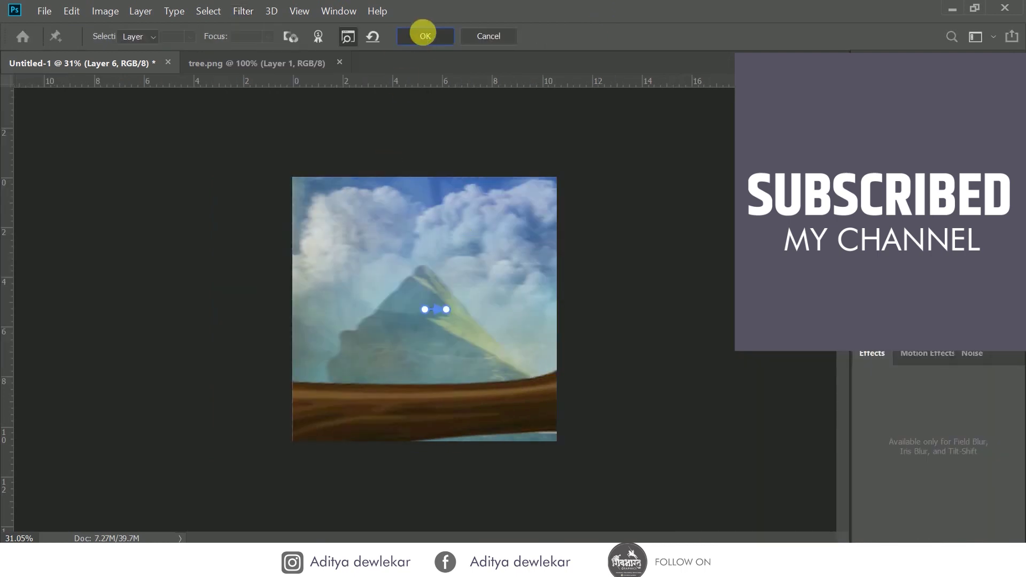
left_click(425, 35)
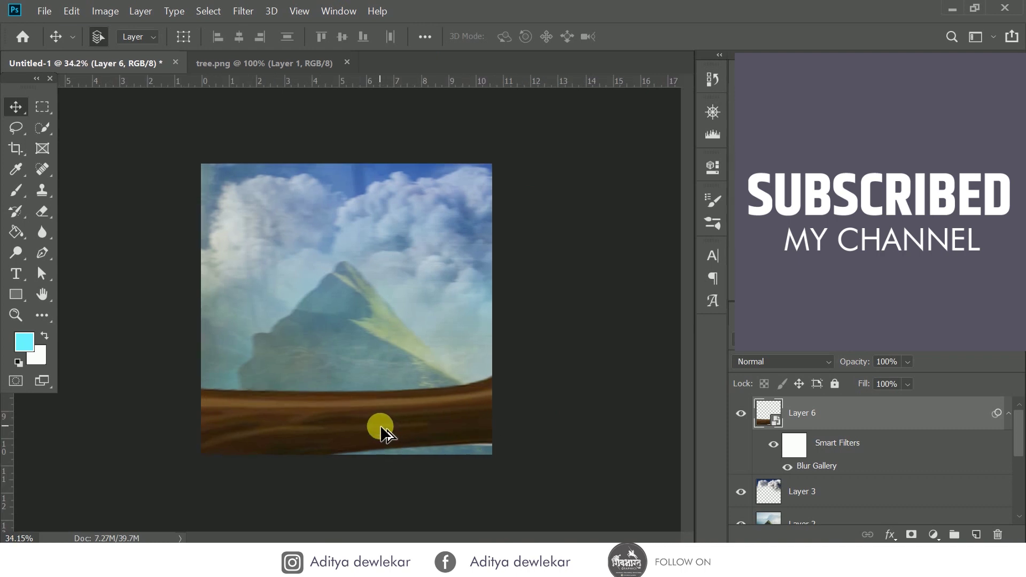
Step: Close the tree image and open shree krushan.png
left_click(299, 62)
left_click(347, 62)
left_click(44, 11)
left_click(62, 40)
left_click(710, 128)
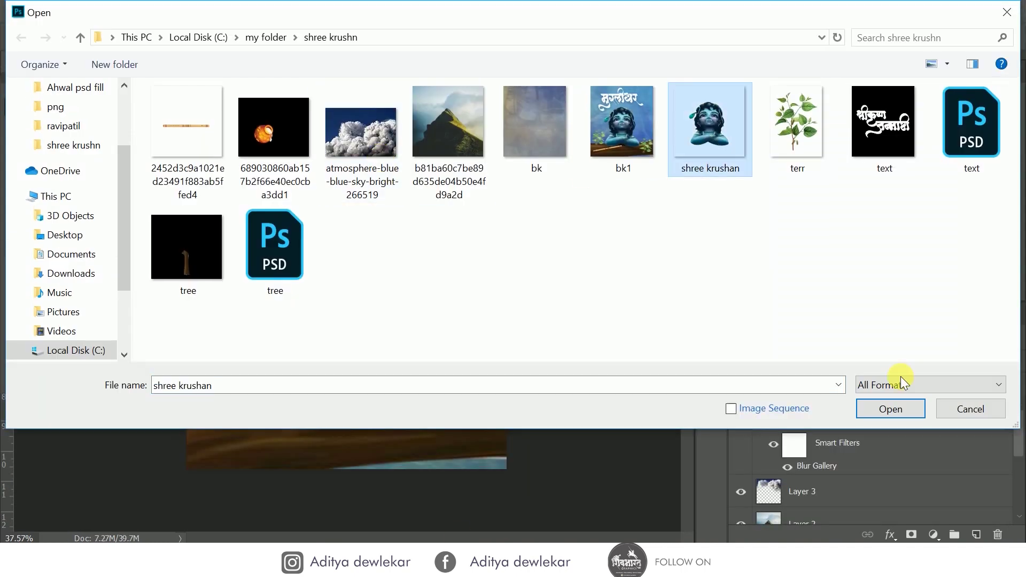
left_click(896, 411)
Step: Drag Krishna in as Layer 7, enlarged to about 213% and resting on the branch
mouse_move(474, 320)
left_mouse_down()
mouse_move(161, 81)
mouse_move(371, 345)
left_mouse_up()
key("ctrl+t")
left_click_drag(331, 299, 240, 235)
left_click_drag(343, 352, 380, 364)
left_click_drag(430, 226, 436, 228)
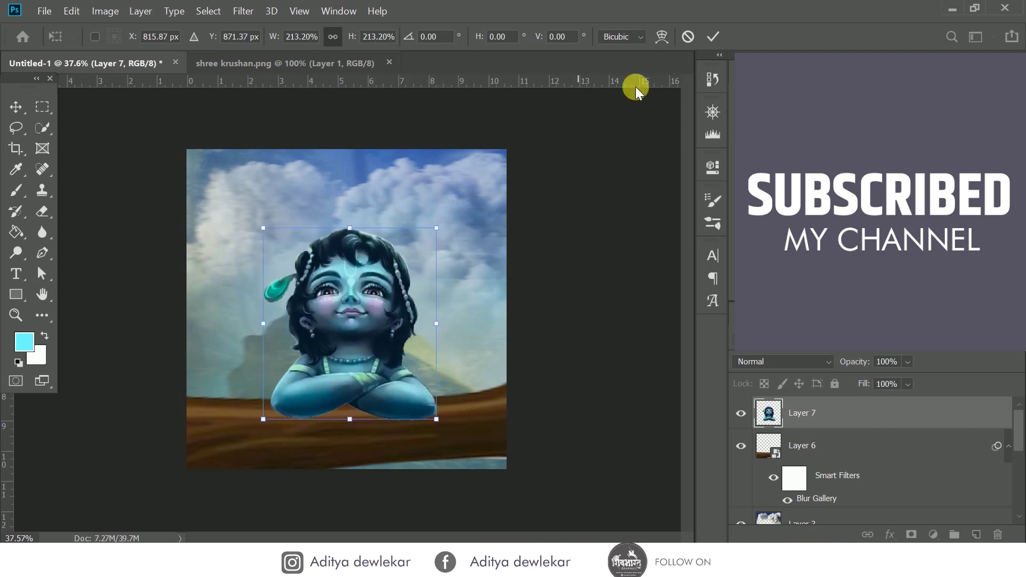
left_click(80, 308)
left_click(18, 190)
left_click(116, 36)
Step: Paint a soft near-black stroke with a small soft round brush on a new layer
left_click(90, 157)
left_click(23, 341)
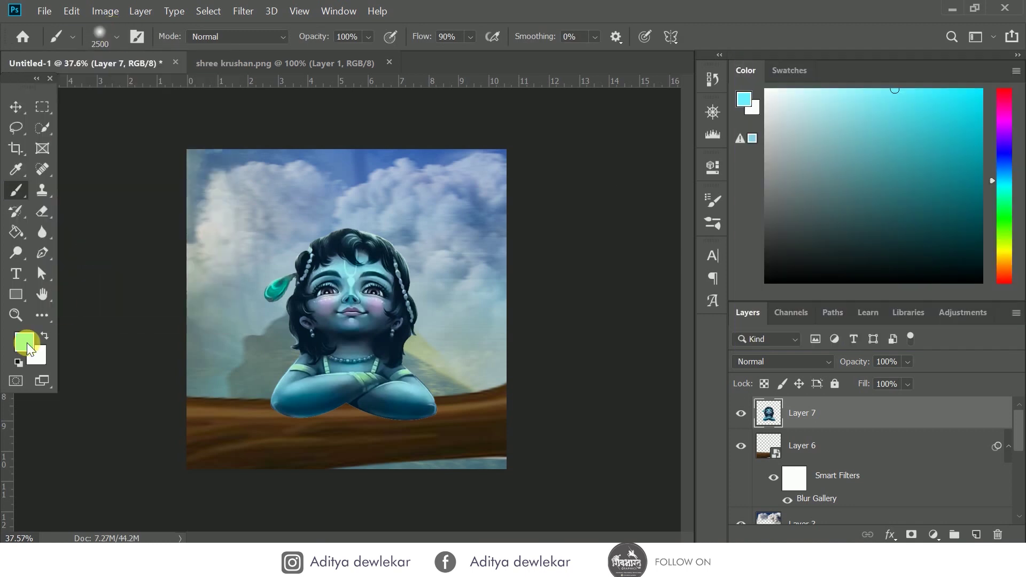
left_click(623, 437)
left_click(964, 237)
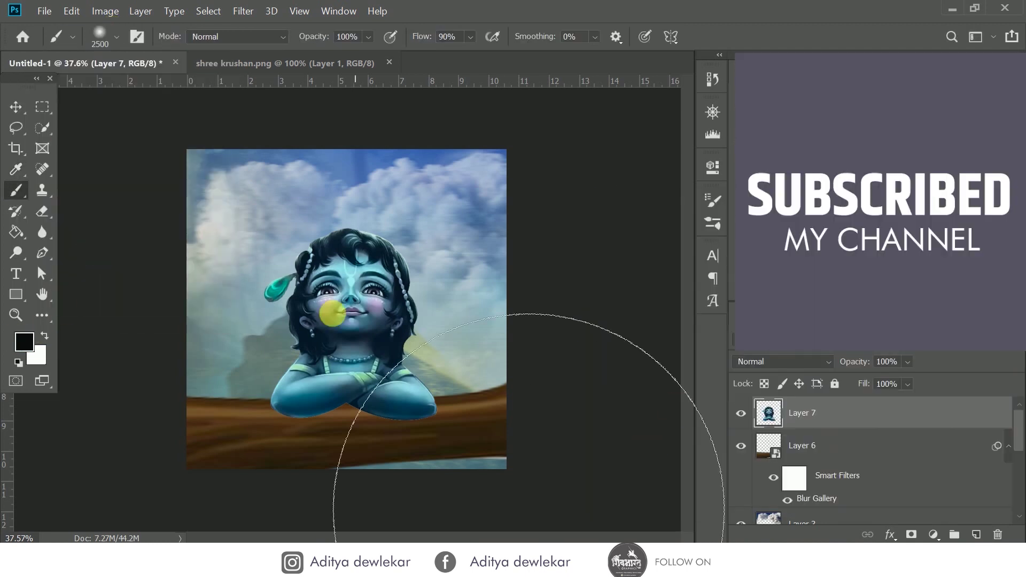
left_click(976, 534)
key("bracketleft")
key("bracketleft")
key("bracketleft")
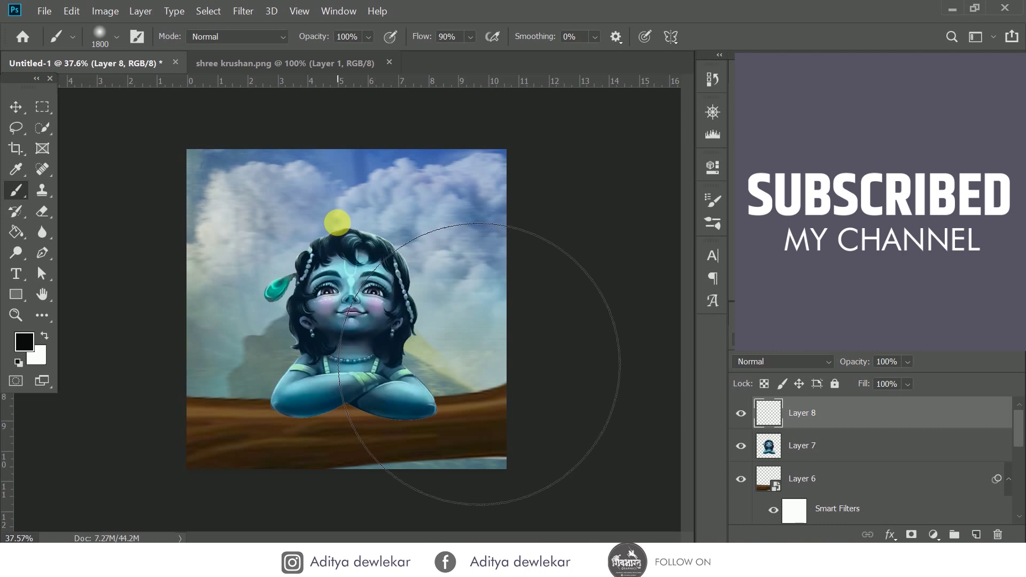
left_click_drag(321, 265, 241, 184)
Step: Squash the stroke into a flat shadow under Krishna's arms and move it below Layer 7
key("ctrl+t")
mouse_move(282, 149)
left_mouse_down()
mouse_move(293, 301)
mouse_move(414, 420)
left_mouse_up()
mouse_move(532, 427)
left_mouse_down()
mouse_move(512, 409)
mouse_move(499, 448)
mouse_move(470, 448)
left_mouse_up()
left_click(713, 36)
left_click_drag(810, 445, 855, 488)
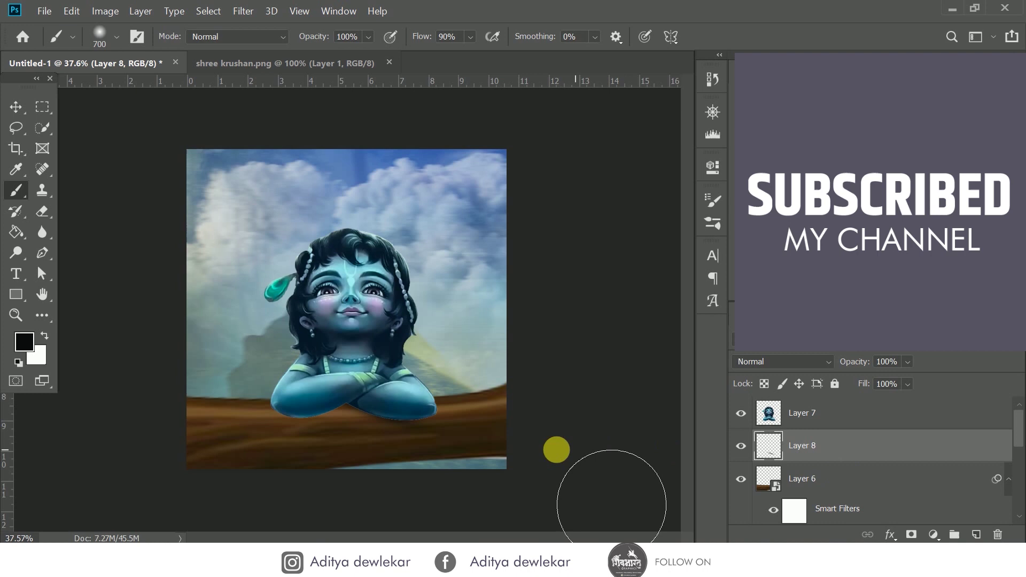
left_click(13, 110)
key("ctrl+t")
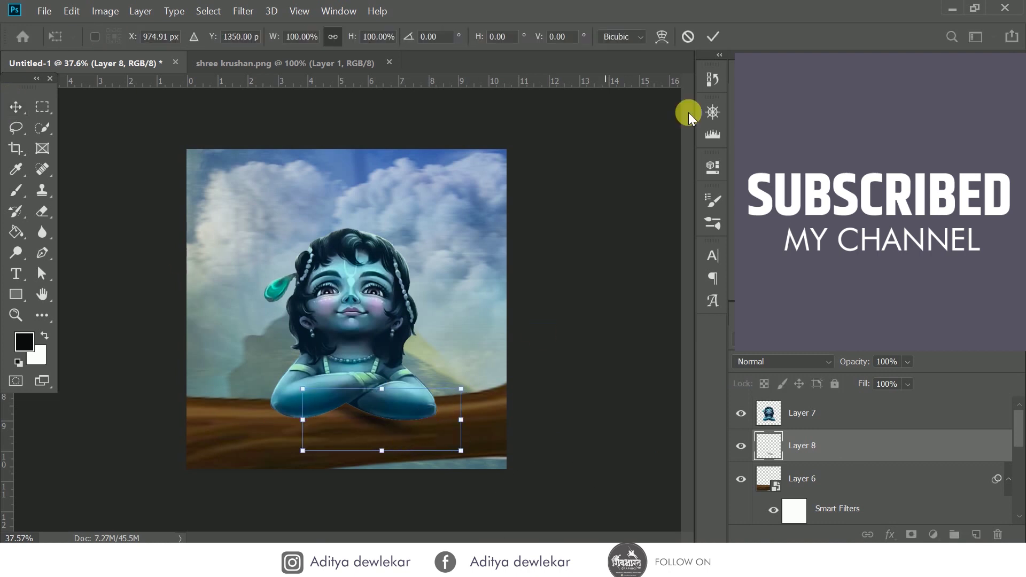
left_click(713, 36)
Step: Duplicate the shadow, rotate the copy into place, and select both shadow layers
key("ctrl+j")
key("ctrl+t")
left_click_drag(417, 406, 394, 344)
mouse_move(374, 417)
left_mouse_down()
mouse_move(337, 430)
mouse_move(338, 414)
left_mouse_up()
left_click_drag(431, 376, 427, 381)
left_click_drag(370, 407, 373, 409)
left_click(713, 36)
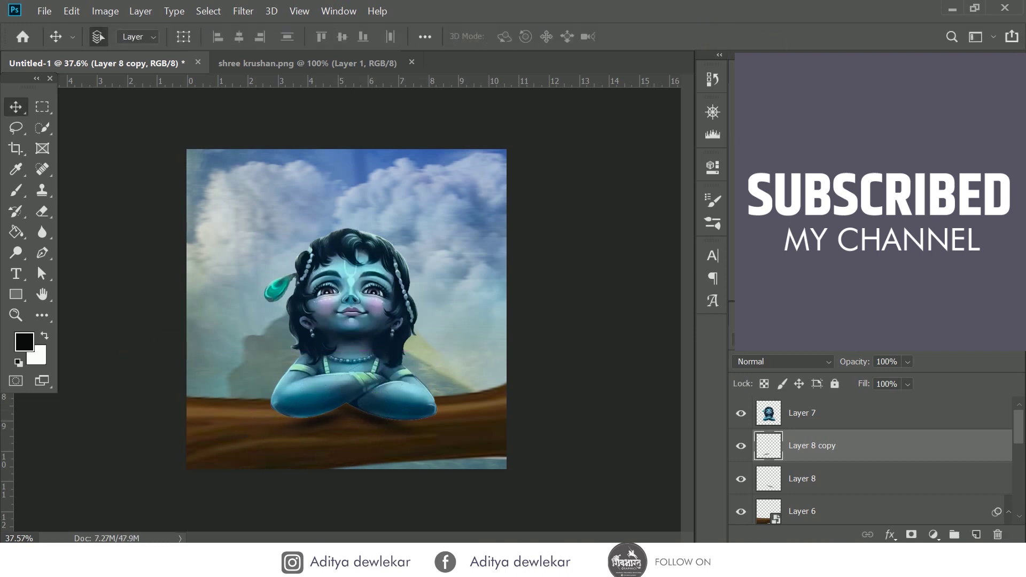
left_click(884, 483, "shift")
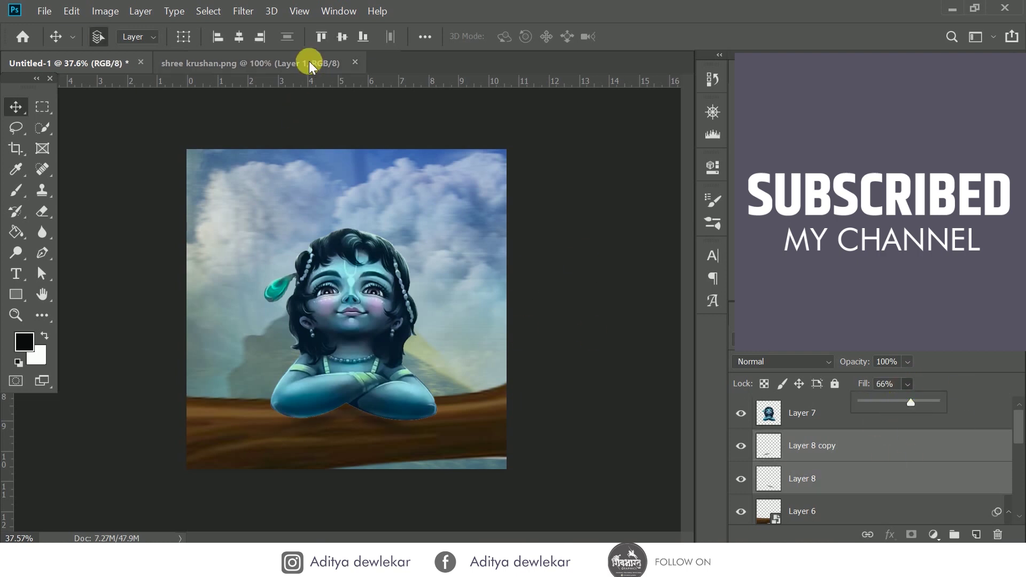
left_click(309, 61)
Step: Close the Krishna image and open terr.png
left_click(355, 62)
left_click(39, 12)
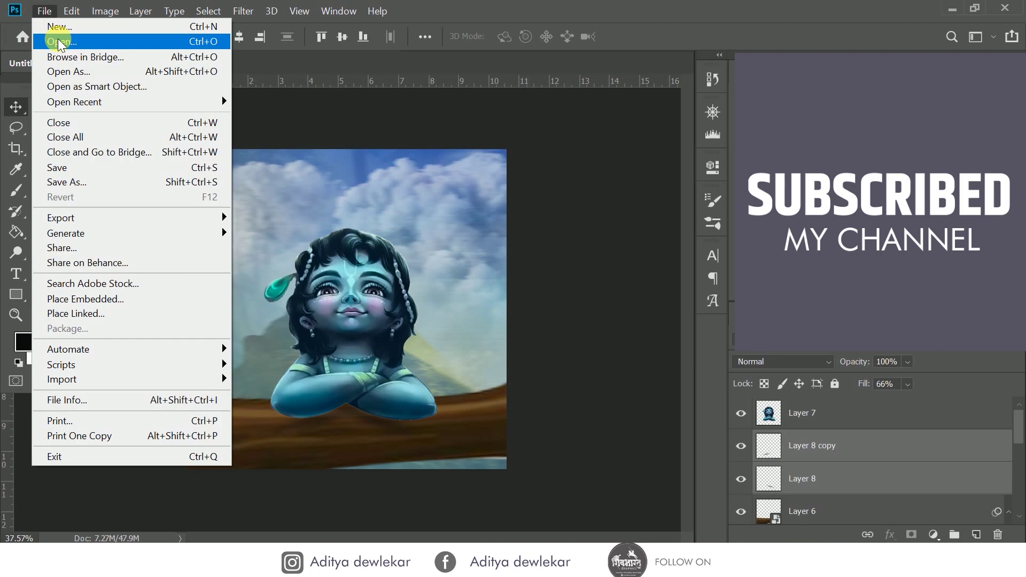
left_click(58, 39)
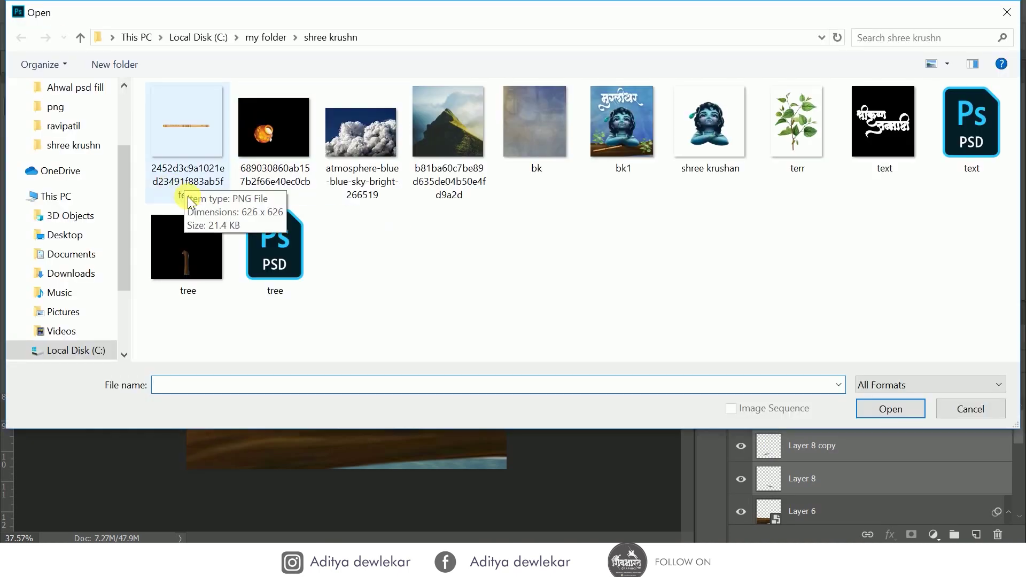
left_click(798, 155)
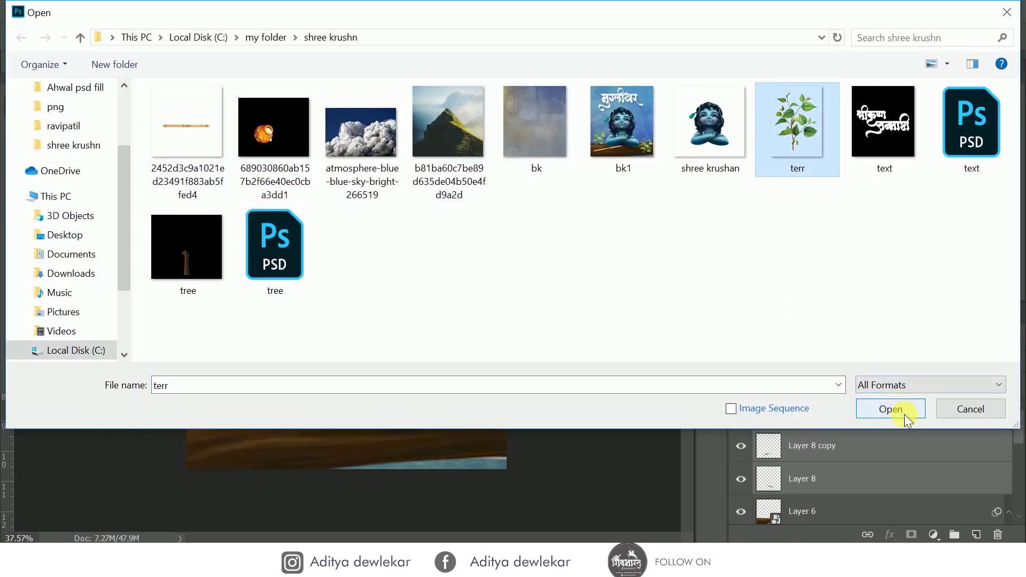
left_click(875, 410)
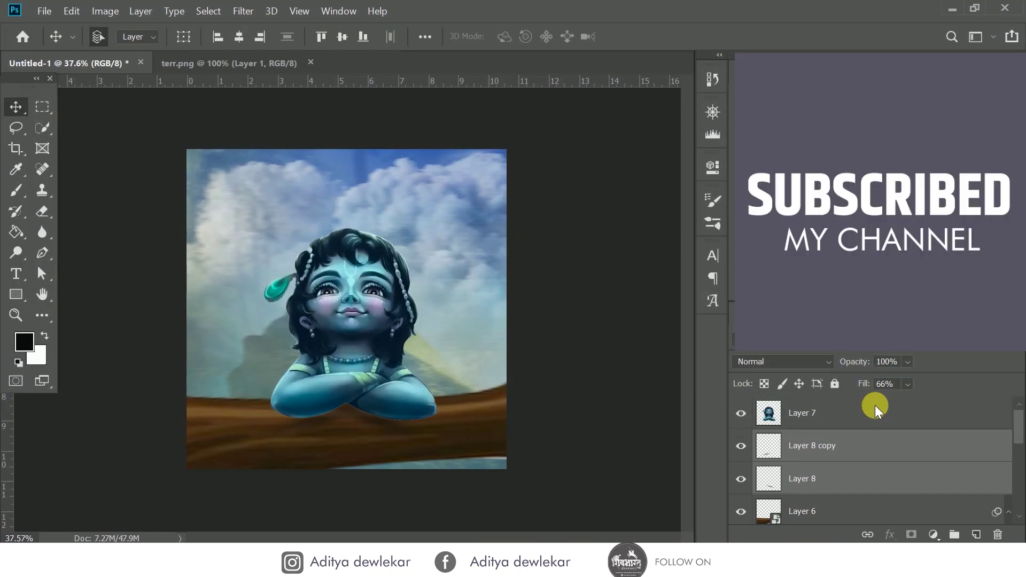
Step: Bring the terr plant into Untitled-1 and tilt it at the left edge
mouse_move(403, 236)
left_mouse_down()
mouse_move(95, 63)
mouse_move(236, 386)
mouse_move(258, 330)
left_mouse_up()
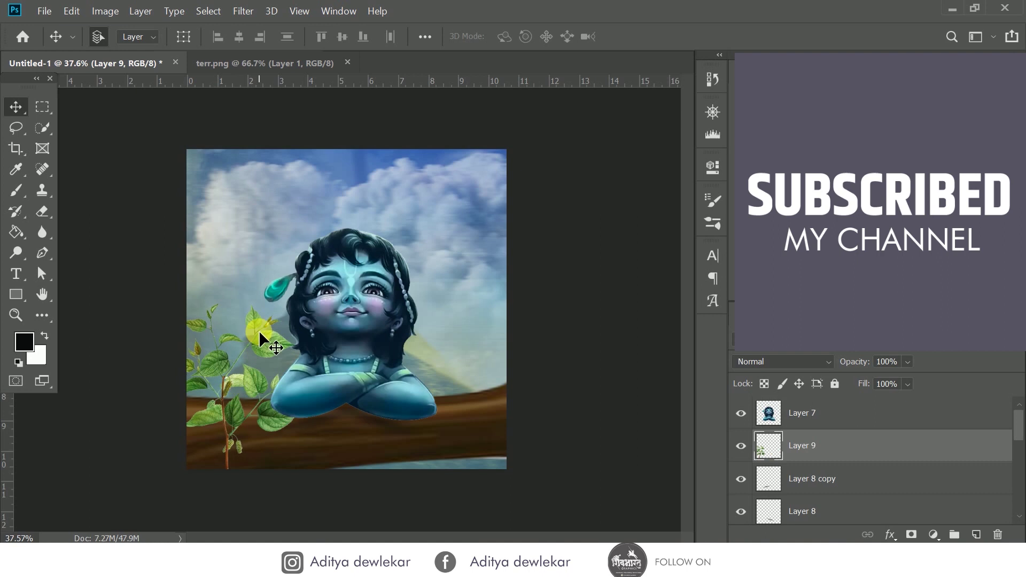
key("ctrl+t")
mouse_move(308, 297)
left_mouse_down()
mouse_move(333, 326)
mouse_move(319, 336)
left_mouse_up()
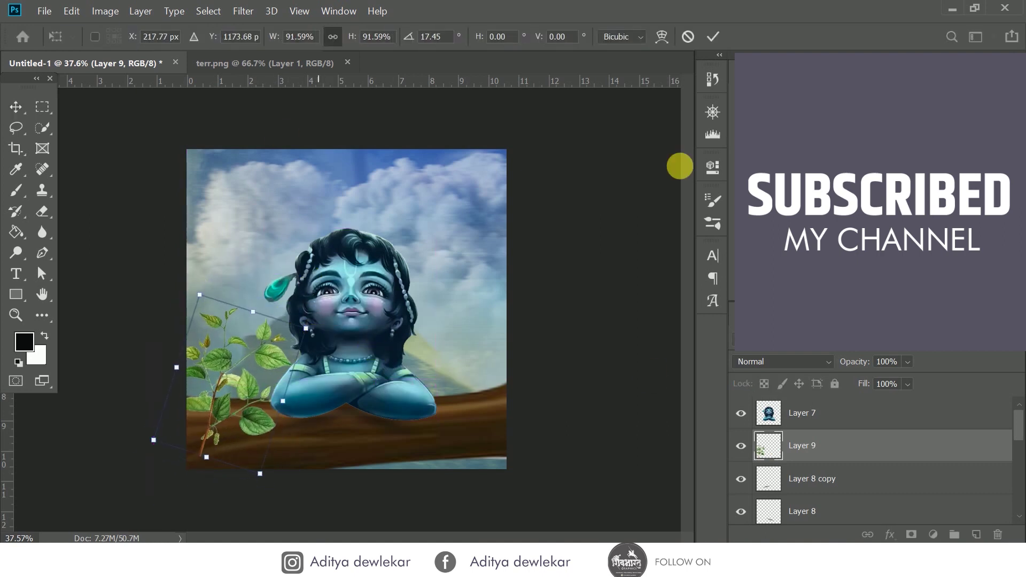
Step: Place a smaller, tilted copy of the plant on the branch at lower right
left_click_drag(219, 398, 480, 412)
key("ctrl+t")
mouse_move(522, 298)
left_mouse_down()
mouse_move(497, 339)
mouse_move(475, 344)
mouse_move(436, 391)
mouse_move(480, 423)
left_mouse_up()
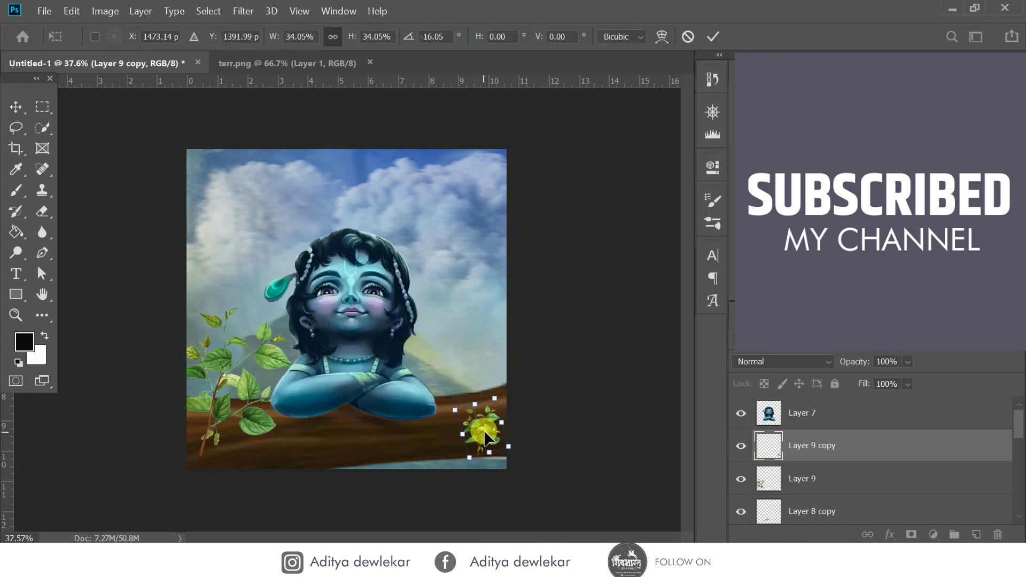
left_click(713, 36)
left_click(848, 476)
left_click(243, 11)
Step: Apply a Path Blur to both the Layer 9 leaves and the Layer 9 copy
left_click(471, 238)
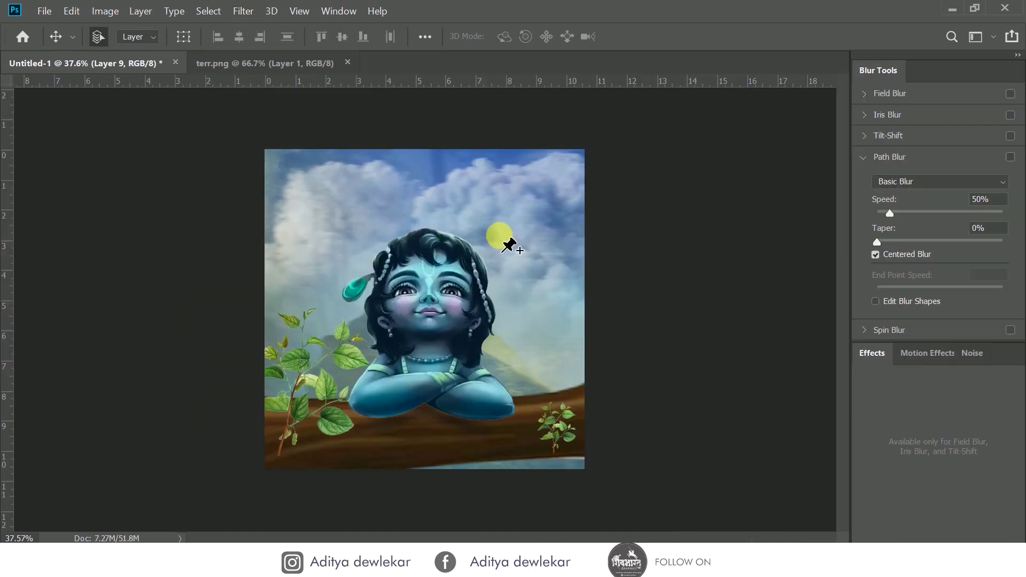
left_click(425, 35)
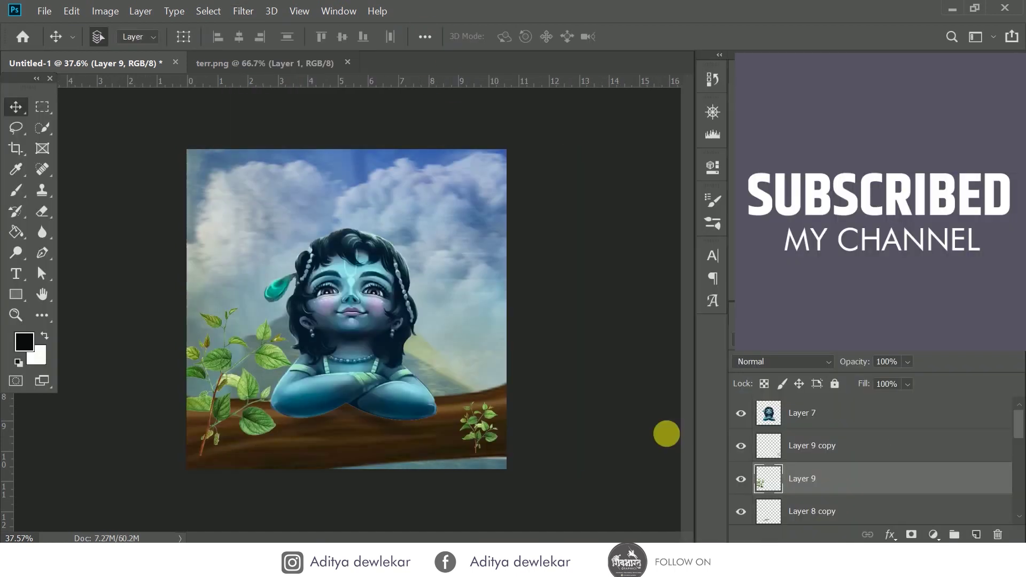
left_click(846, 452)
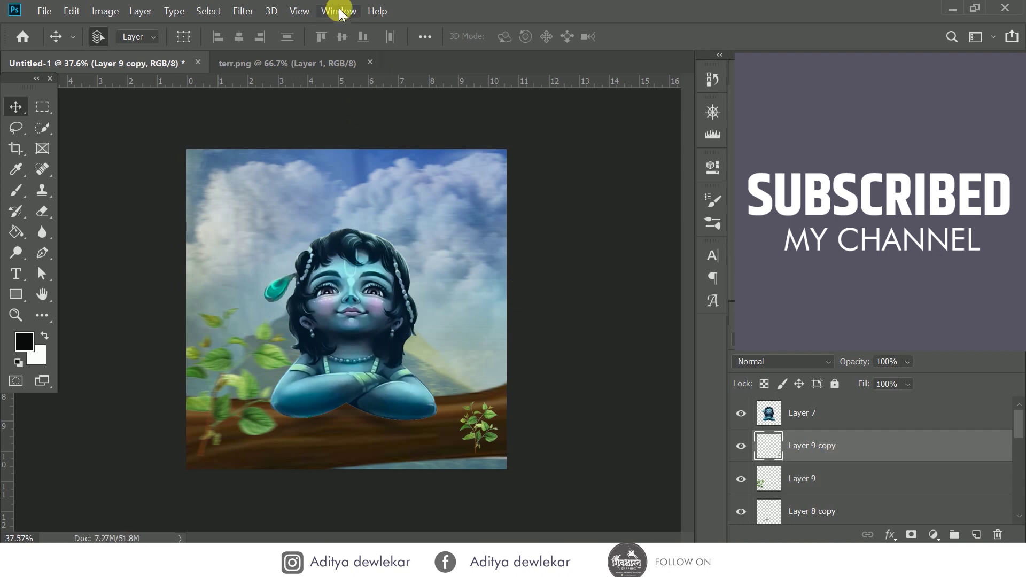
left_click(339, 11)
left_click(494, 239)
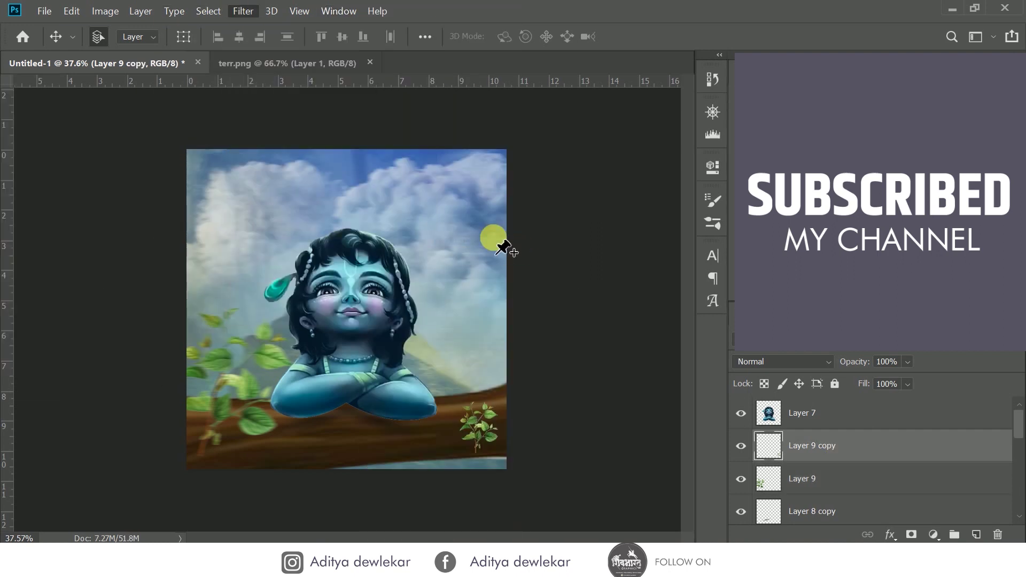
left_click(435, 34)
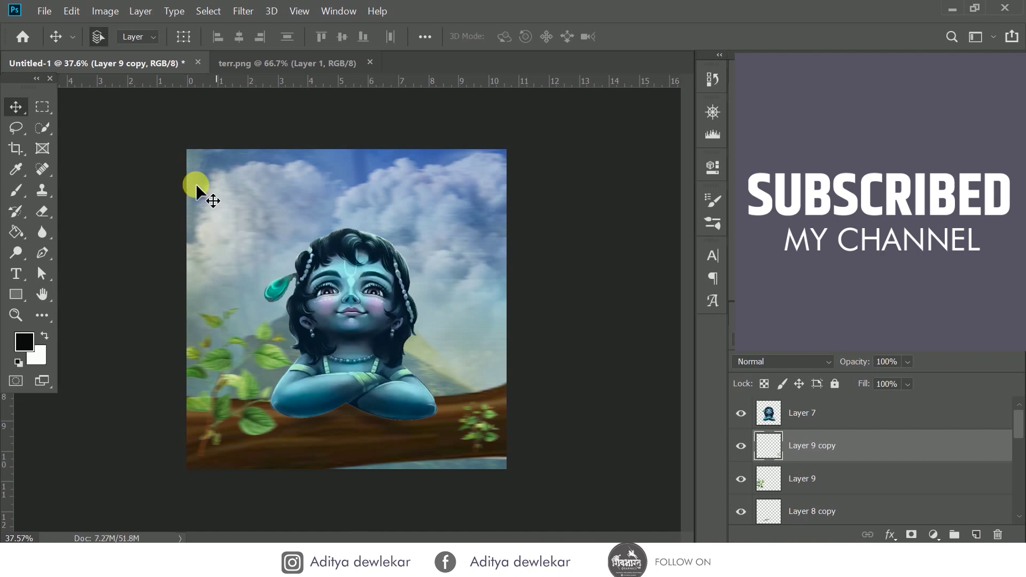
Step: Move Layer 9 above Krishna's Layer 7 and enlarge it to about 114%
left_click_drag(859, 404, 850, 417)
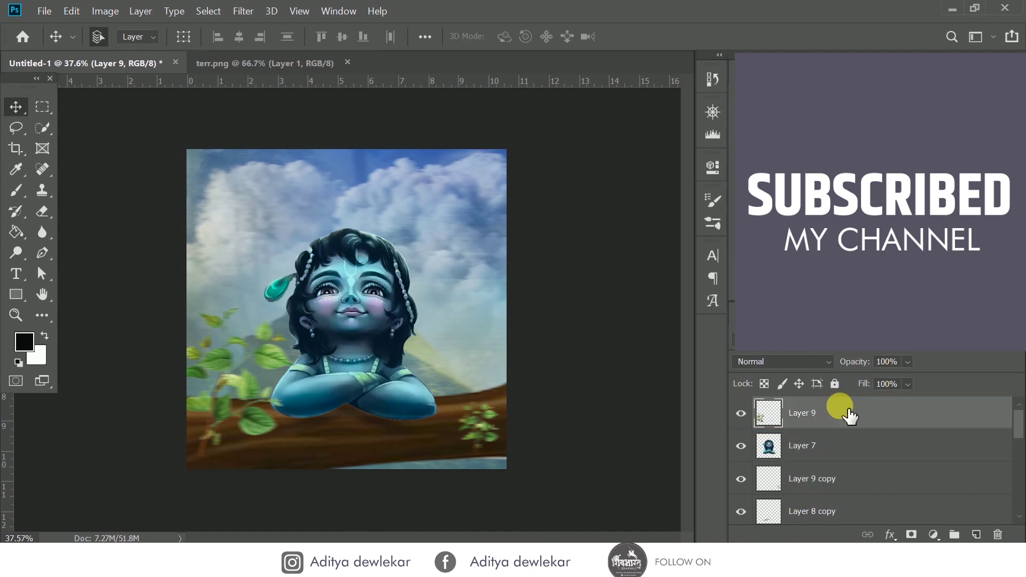
left_click_drag(297, 381, 320, 390)
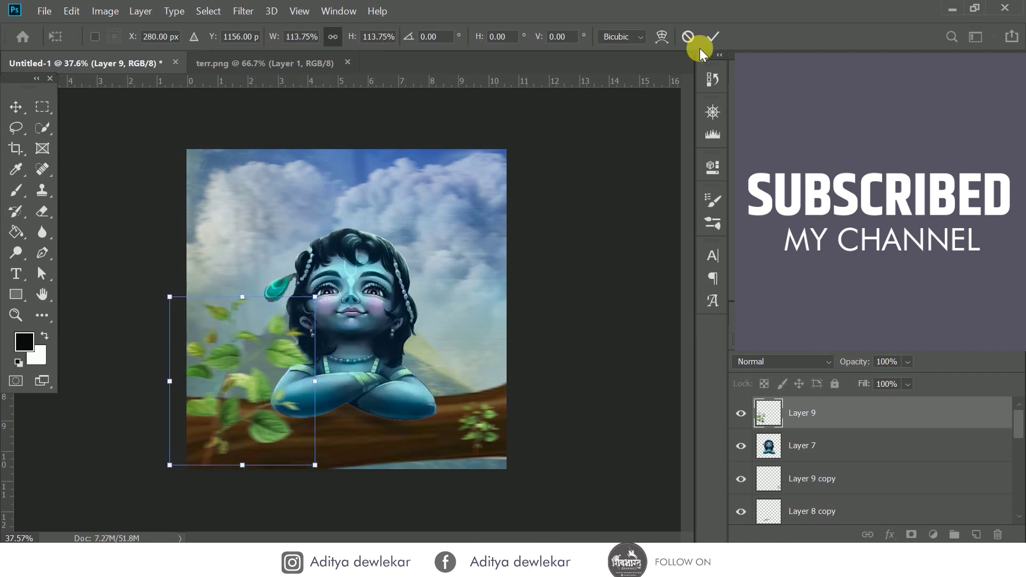
left_click(713, 37)
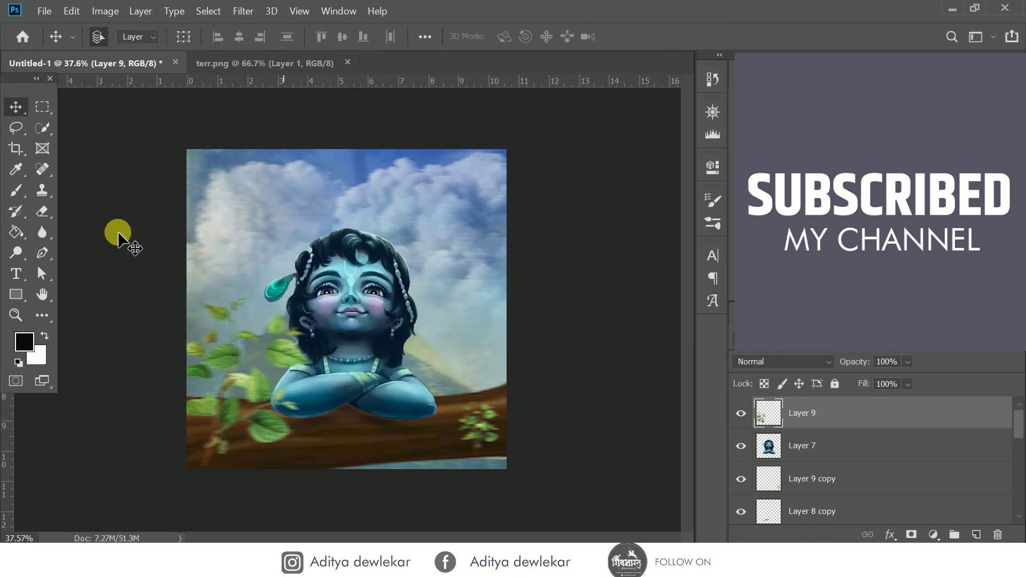
left_click(47, 10)
Step: Open the bokeh JPG from the design material folder
left_click(61, 41)
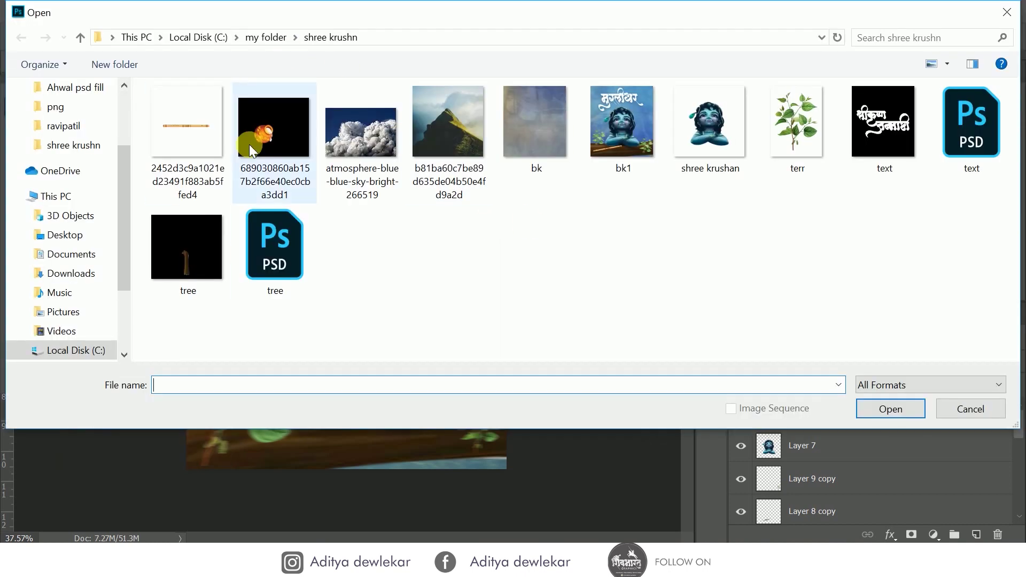
left_click(273, 36)
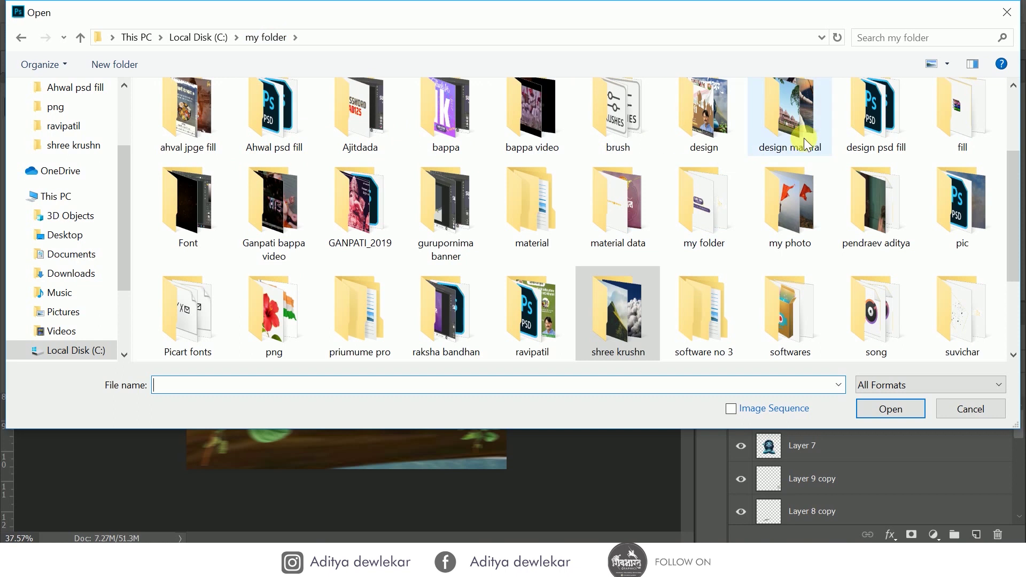
double_click(807, 143)
scroll(390, 297, "down", 5)
scroll(374, 286, "down", 5)
scroll(368, 281, "down", 5)
scroll(373, 278, "down", 3)
left_click(445, 278)
left_click(890, 409)
Step: Bring the bokeh image into Untitled-1 and stretch it to cover the whole canvas
mouse_move(377, 300)
left_mouse_down()
mouse_move(139, 71)
mouse_move(364, 322)
left_mouse_up()
key("ctrl+t")
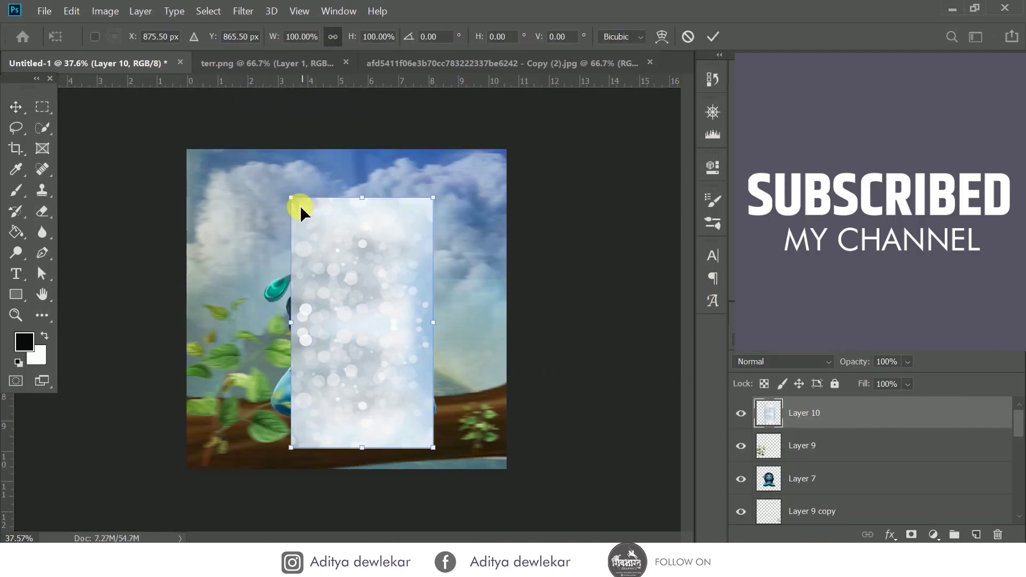
left_click_drag(291, 197, 142, 62)
left_click_drag(433, 447, 508, 509)
left_click_drag(439, 470, 501, 502)
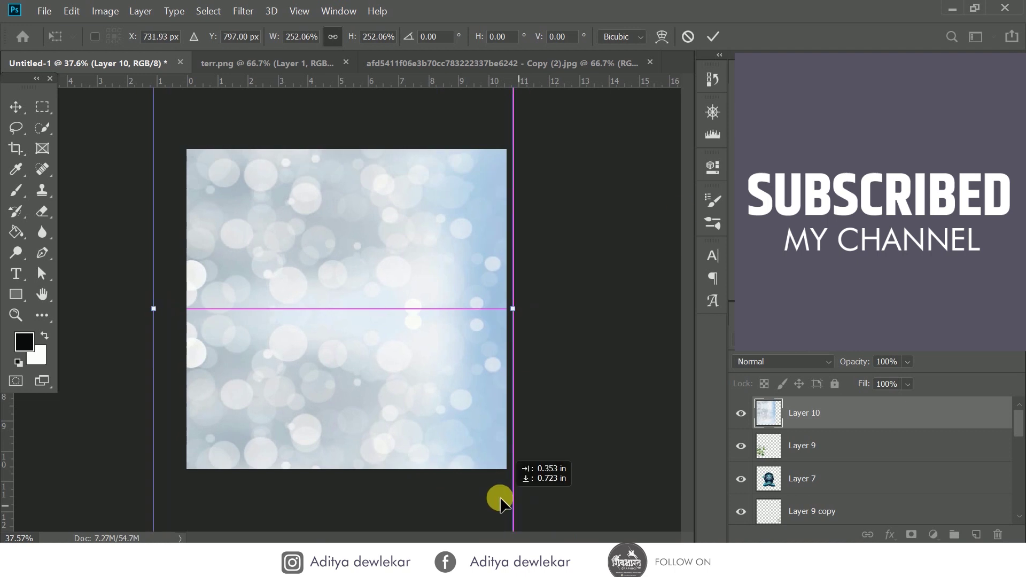
left_click(712, 36)
left_click(783, 362)
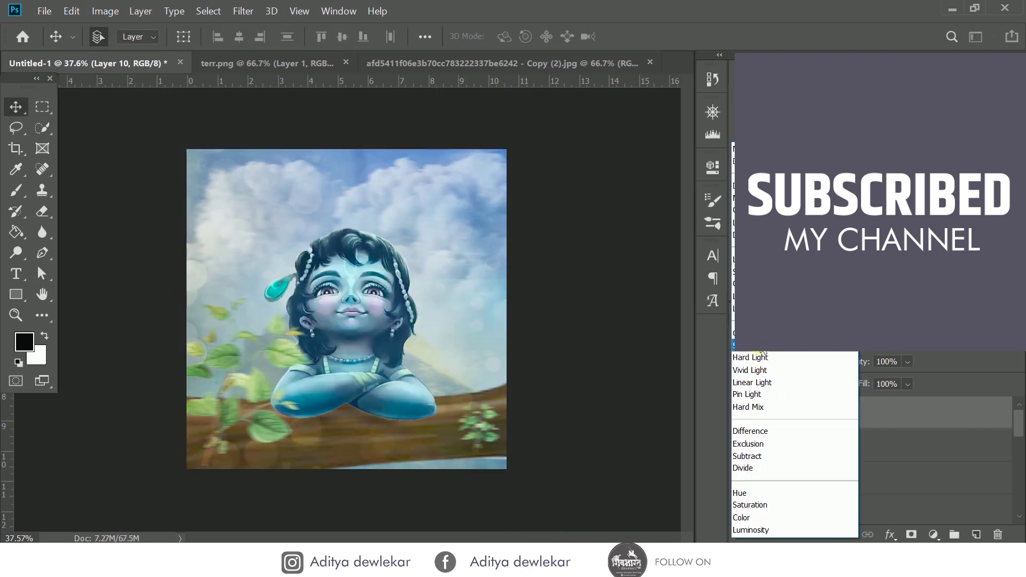
Step: Set bokeh Layer 10 to Soft Light, move it above the clouds, and close the bokeh document
left_click(759, 272)
left_click(907, 384)
left_click_drag(891, 400, 851, 485)
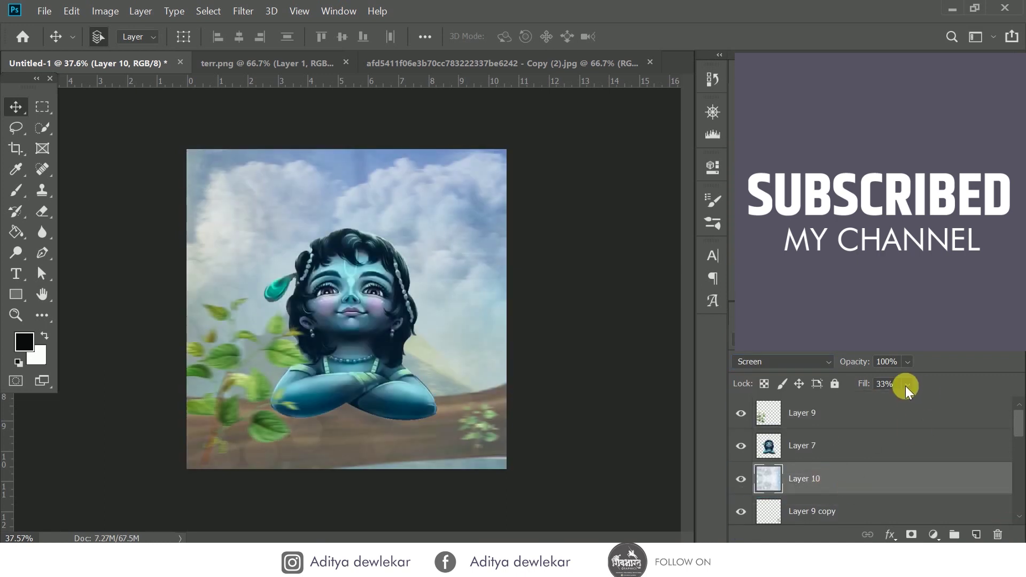
left_click_drag(928, 403, 987, 412)
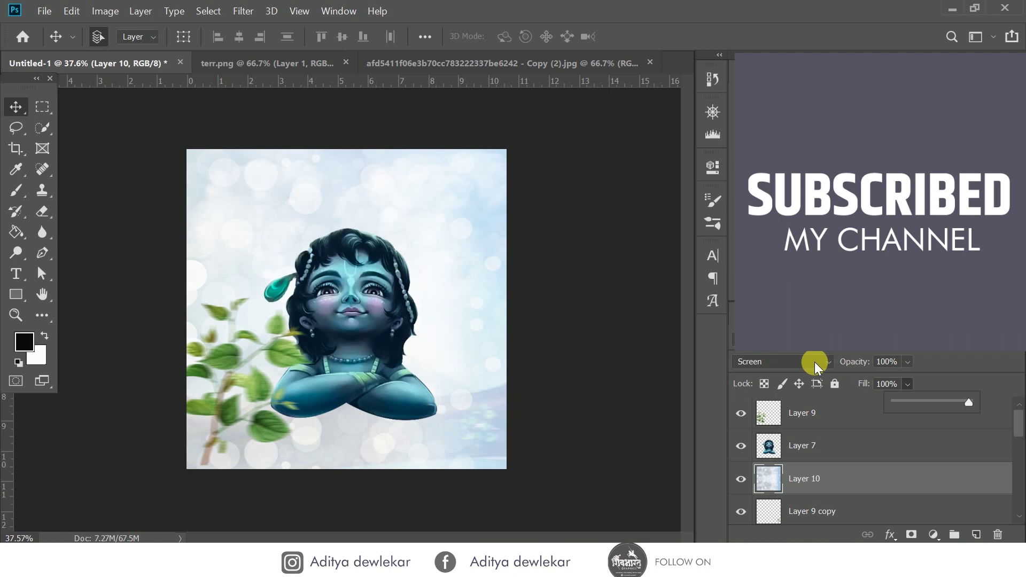
left_click(814, 361)
left_click(775, 351)
left_click_drag(855, 476, 854, 463)
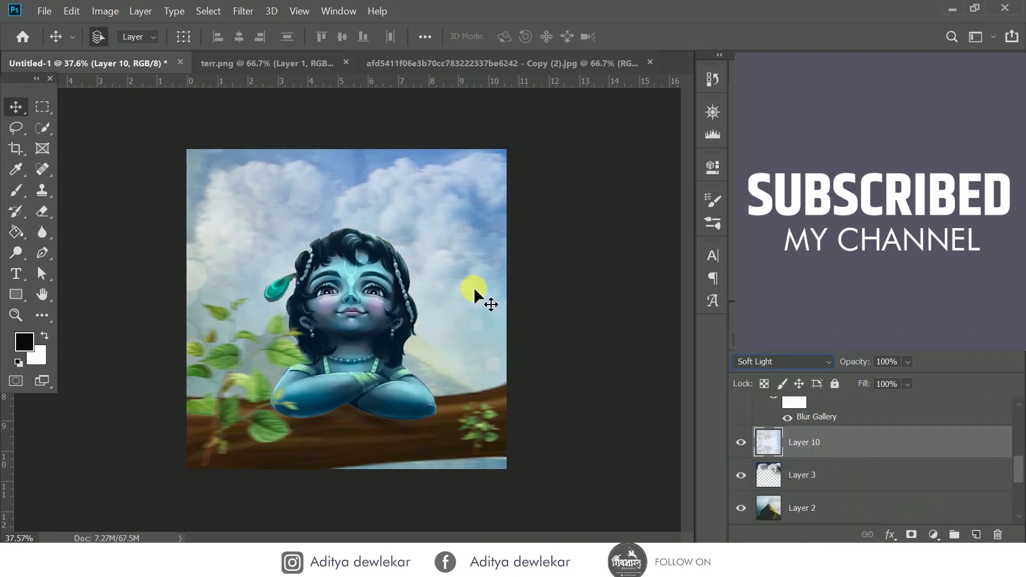
left_click(650, 62)
Step: Open the mountain lake photo
left_click(44, 11)
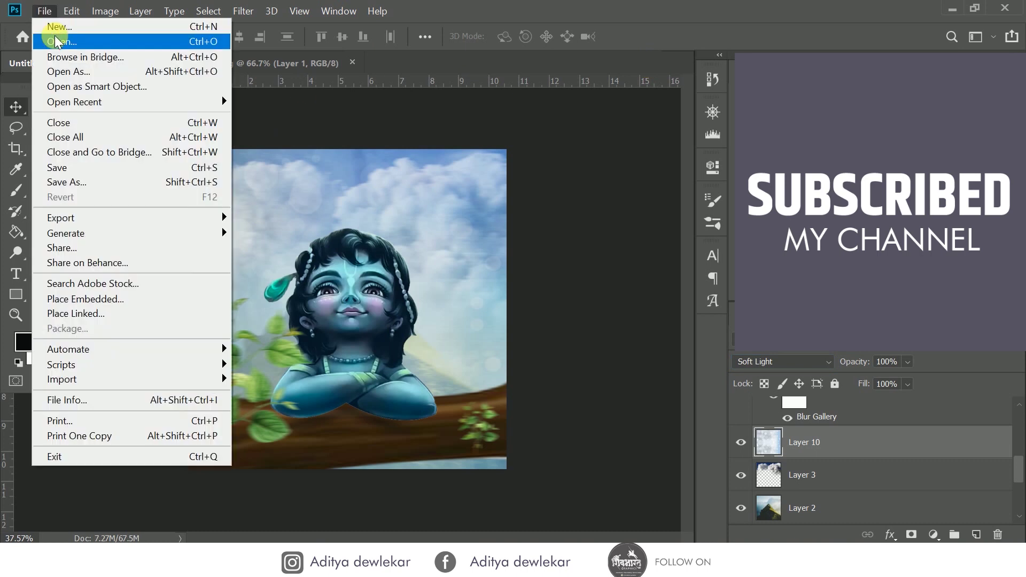
left_click(48, 36)
scroll(523, 237, "down", 3)
scroll(524, 238, "down", 3)
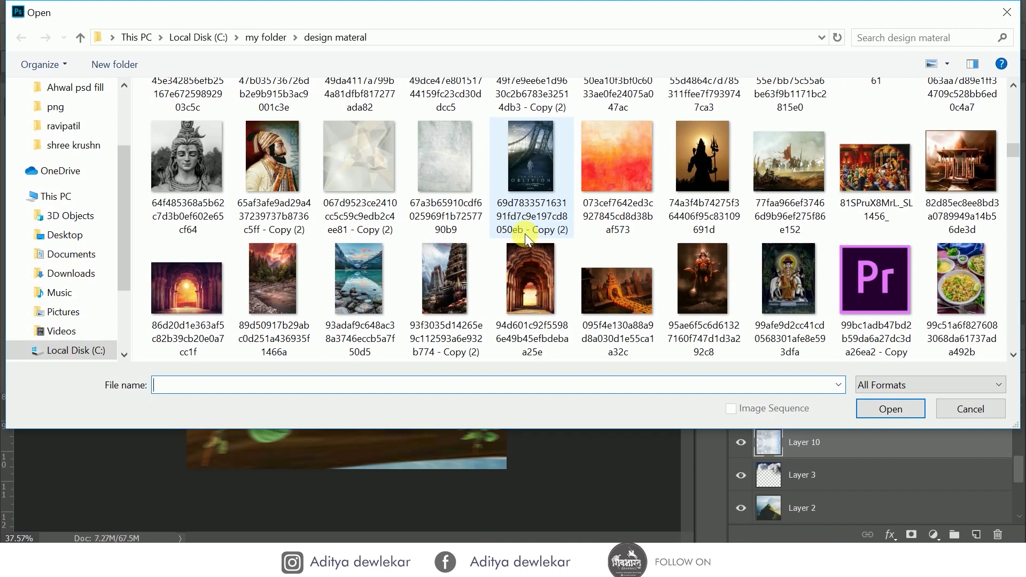
scroll(525, 233, "down", 3)
scroll(521, 236, "down", 3)
scroll(328, 152, "up", 2)
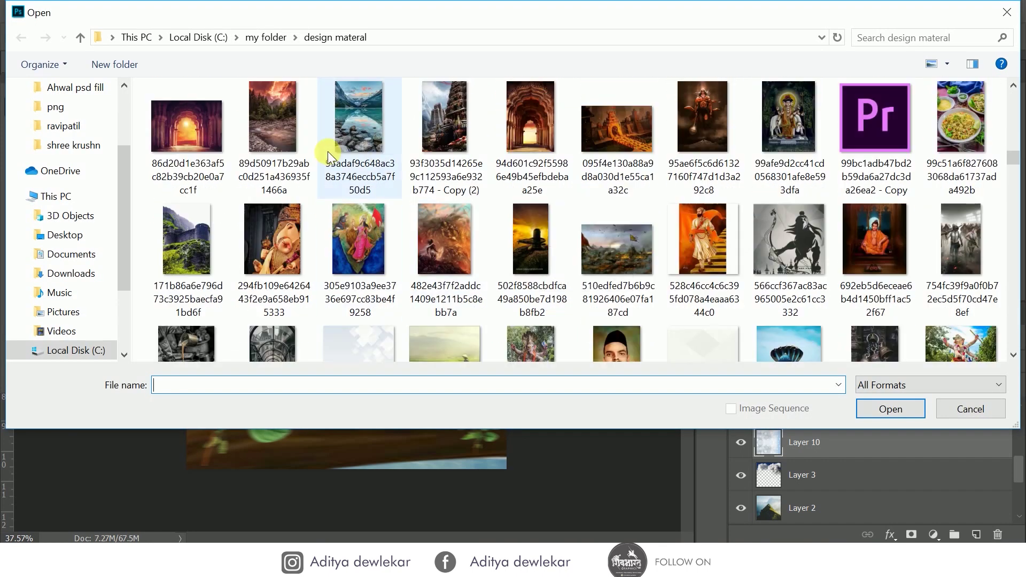
left_click(350, 141)
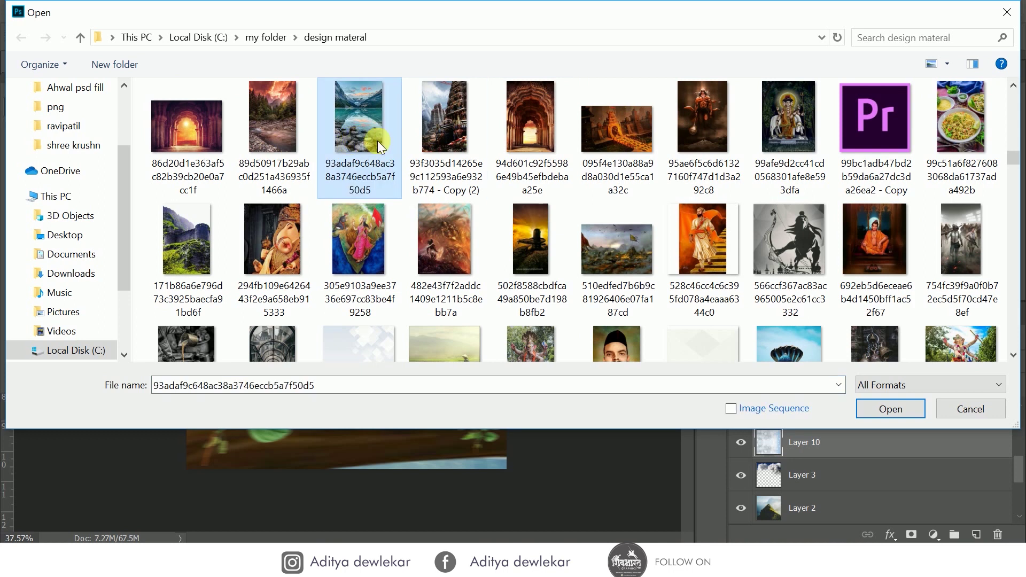
left_click(873, 407)
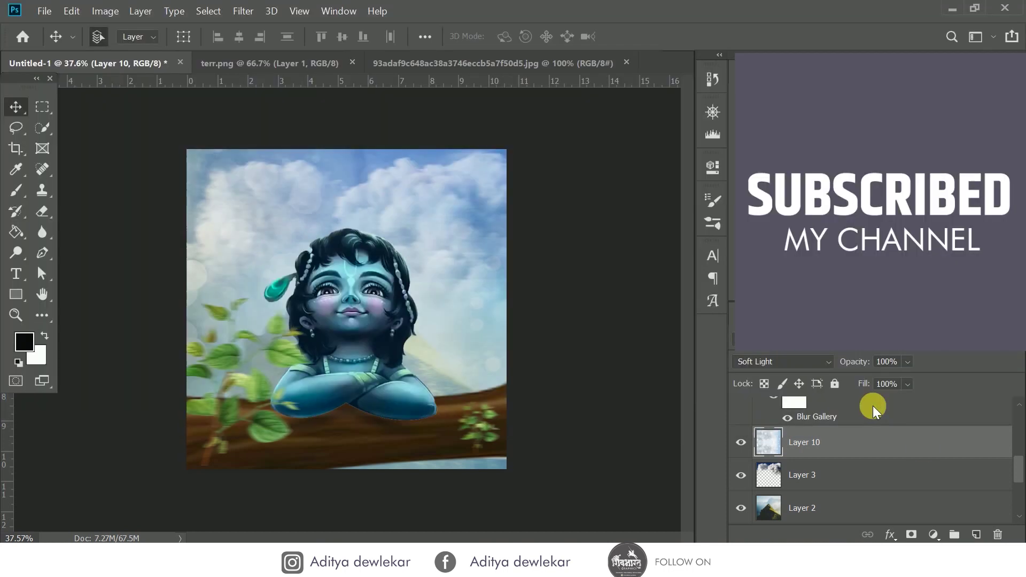
Step: Bring the lake photo into Untitled-1 and enlarge it across the canvas
left_click_drag(465, 275, 375, 372)
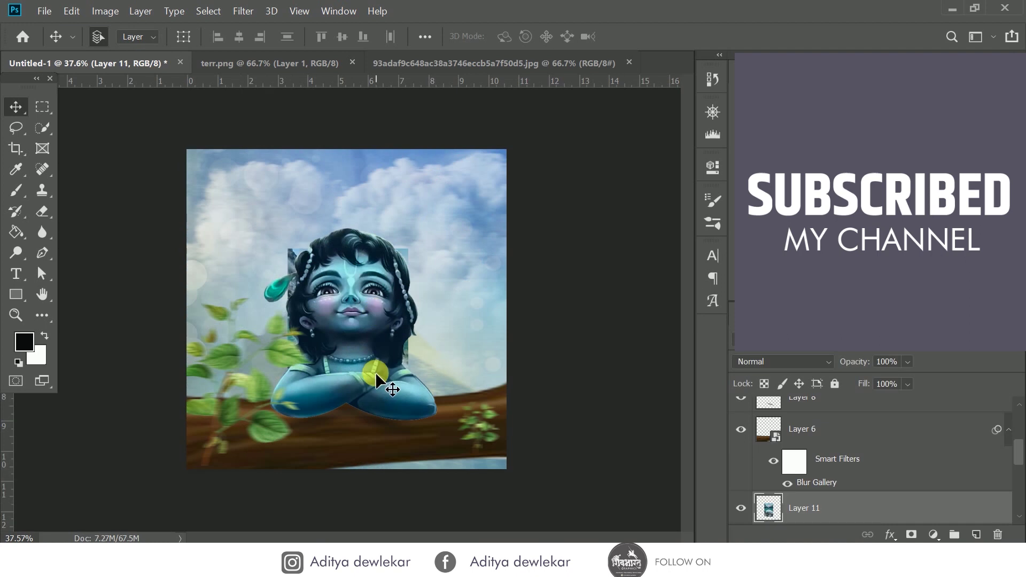
key("ctrl+t")
left_click_drag(408, 429, 545, 534)
mouse_move(440, 470)
left_mouse_down()
mouse_move(457, 387)
mouse_move(520, 504)
mouse_move(643, 259)
left_mouse_up()
left_click(713, 37)
Step: Erase the upper part of the lake layer and hide Layer 11
left_click(53, 214)
left_click_drag(206, 167, 540, 267)
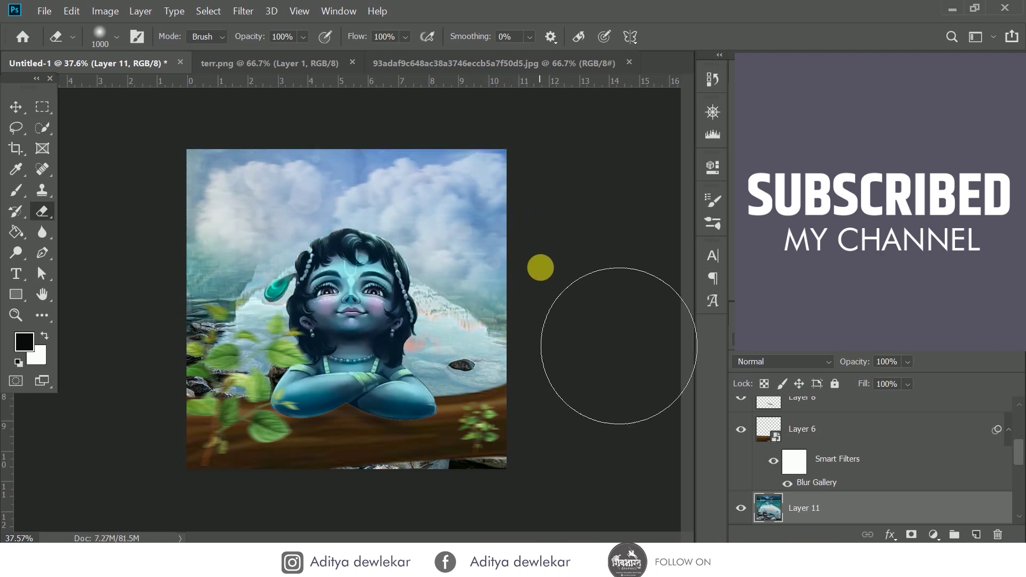
left_click_drag(190, 291, 298, 378)
left_click_drag(523, 309, 601, 390)
left_click(741, 507)
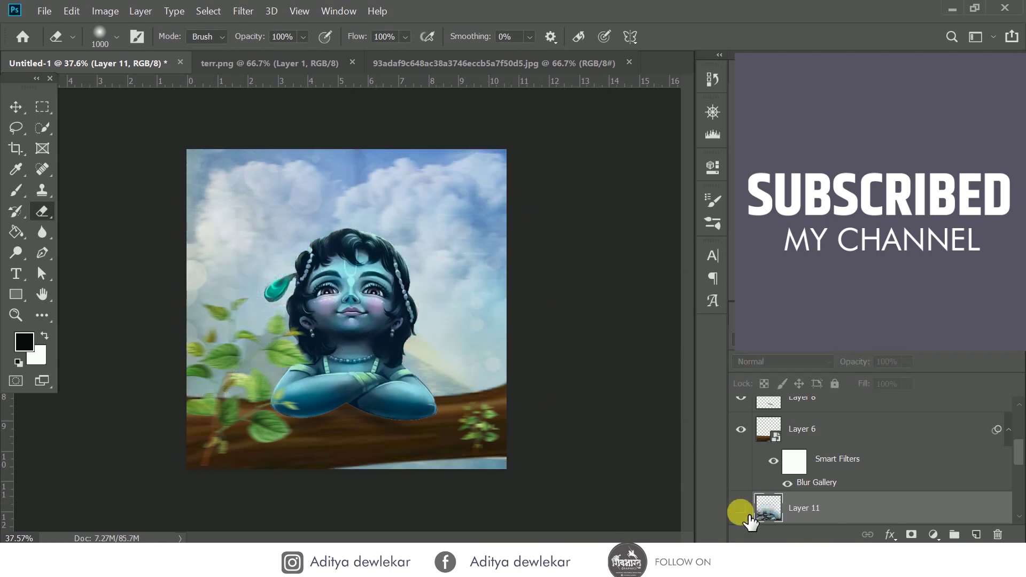
Step: Draw a wide grey-blue rectangle band across the top of the canvas
left_click(15, 294)
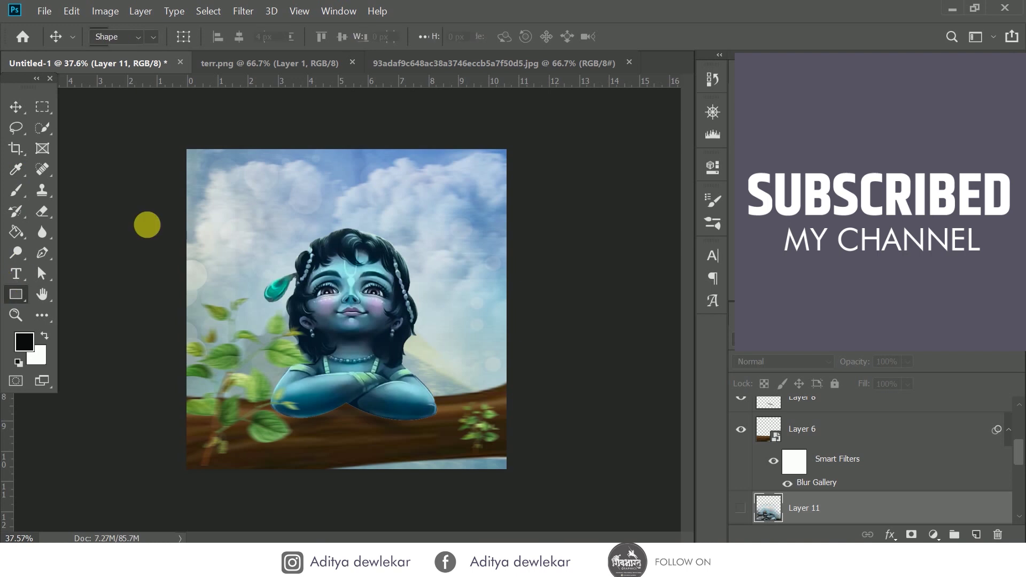
left_click(15, 169)
left_click_drag(274, 229, 201, 210)
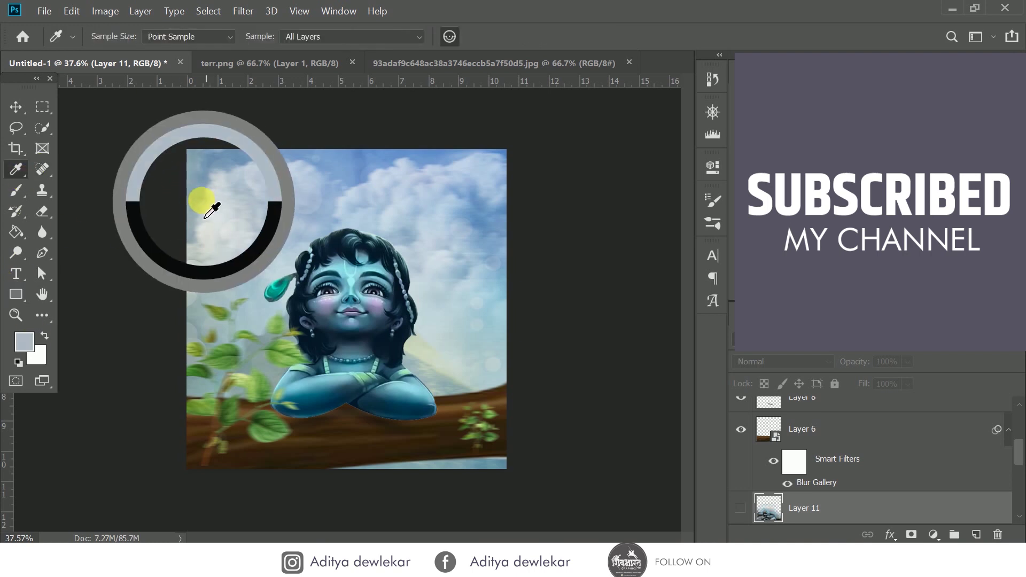
left_click(24, 341)
left_click(677, 323)
key("Return")
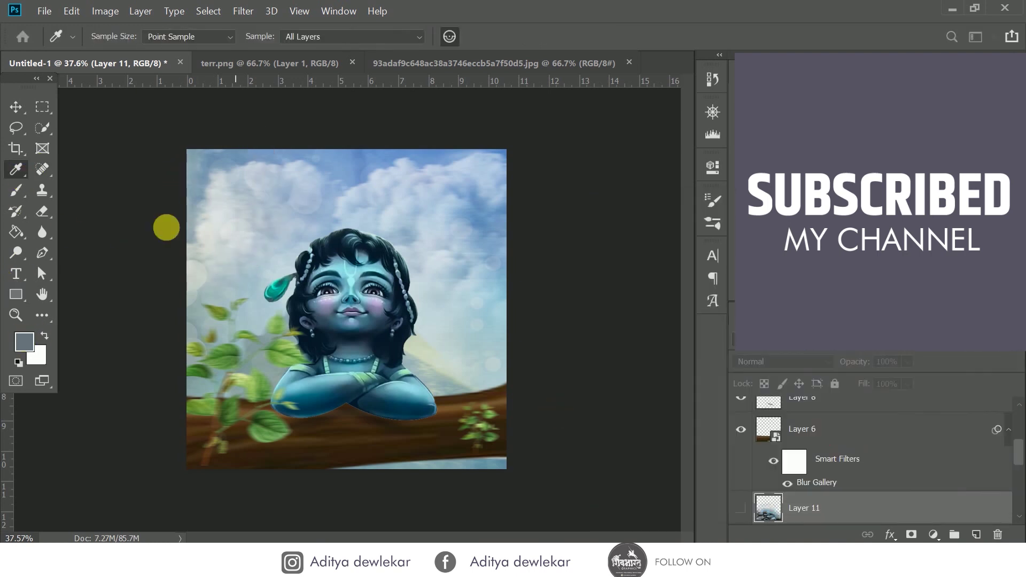
left_click(15, 295)
left_click_drag(171, 181, 540, 208)
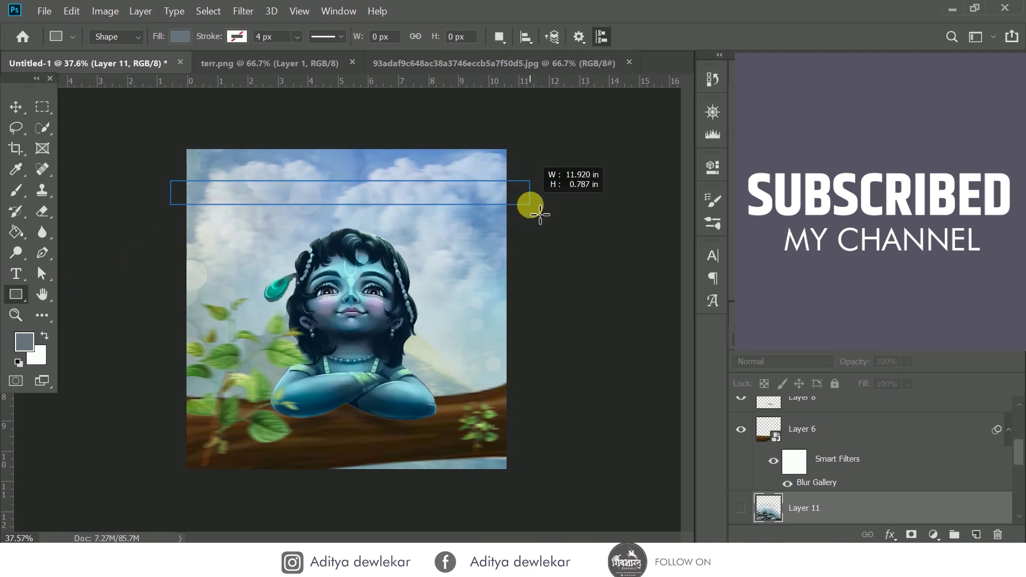
left_click(15, 107)
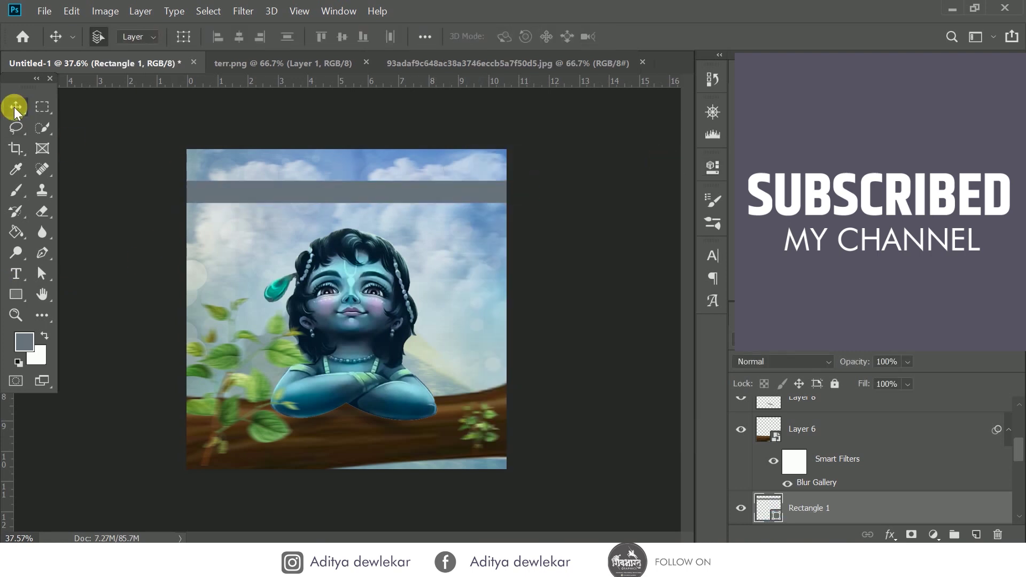
left_click_drag(320, 190, 327, 185)
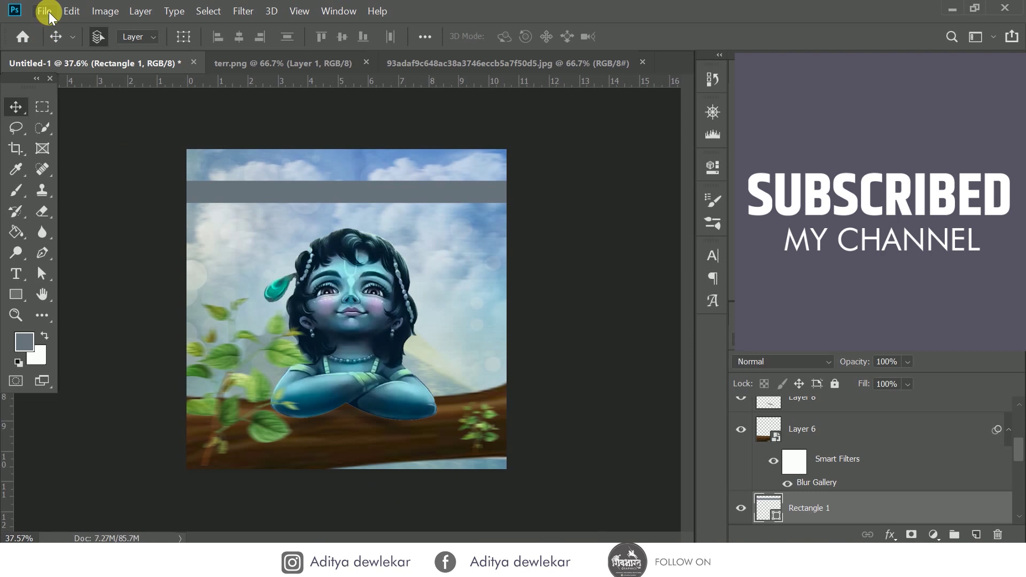
Step: Select Krishna's Layer 7 and pick the Dodge tool, then return to Move
left_click(351, 314)
left_click(15, 253)
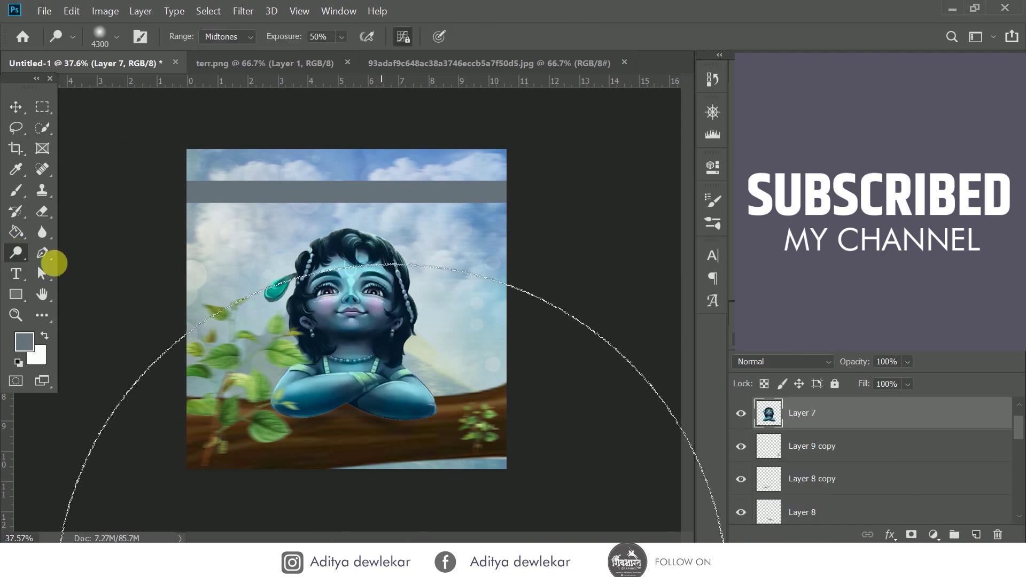
left_click(15, 107)
Step: Set the Rectangle 1 band's fill to the blue-grey 4d5e6b
left_click(239, 187)
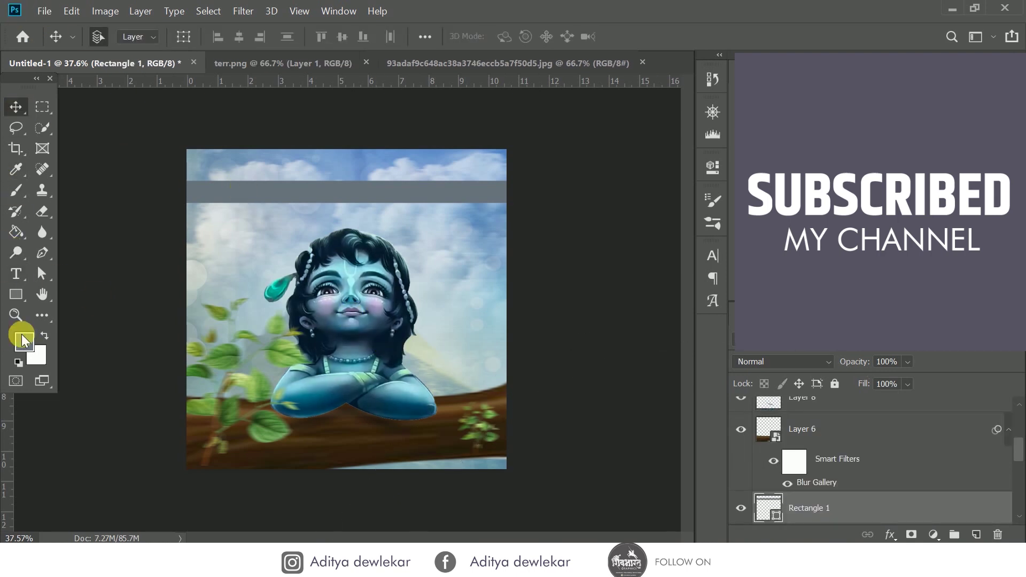
left_click(16, 294)
left_click(234, 67)
left_click(670, 369)
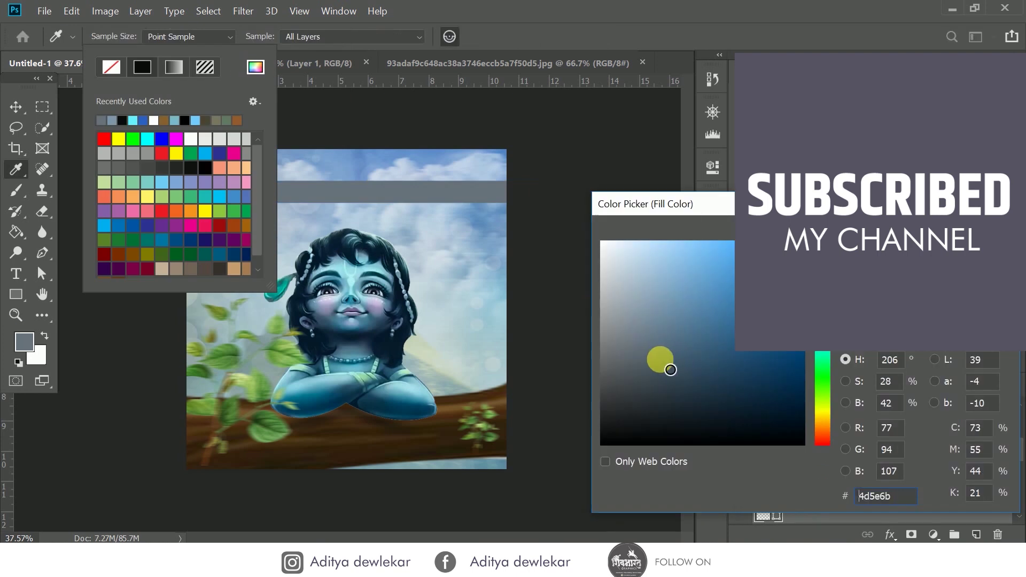
key("Return")
left_click(15, 107)
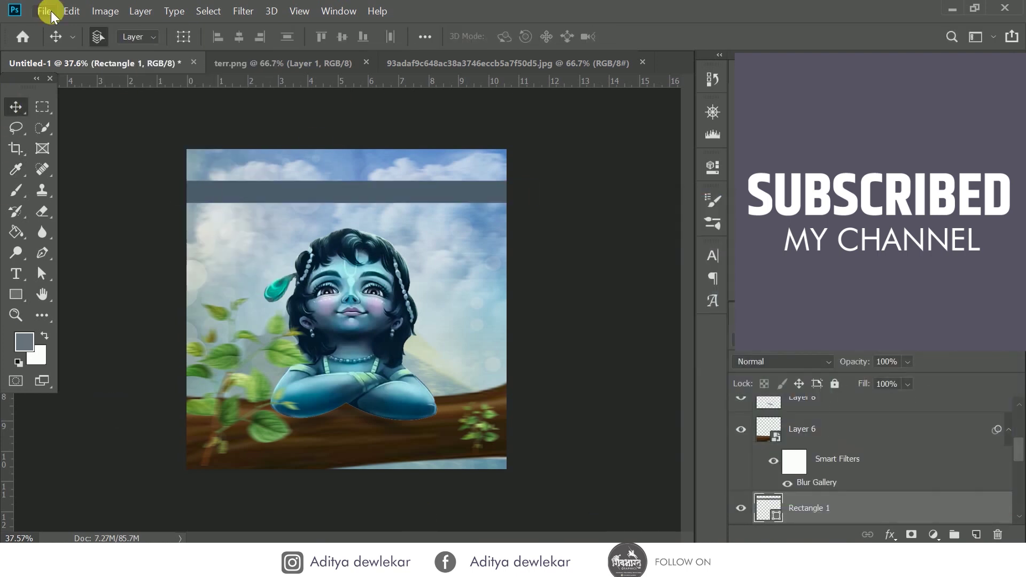
left_click(44, 10)
left_click(61, 41)
Step: Open text.psd from the shree krushn folder and close the unused photo and terr.png
left_click(281, 34)
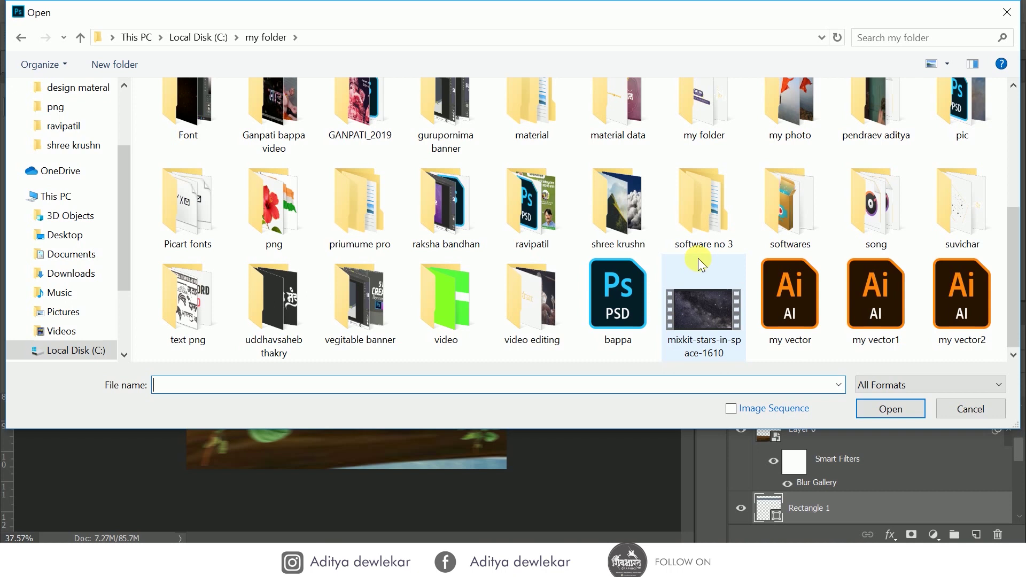
double_click(582, 235)
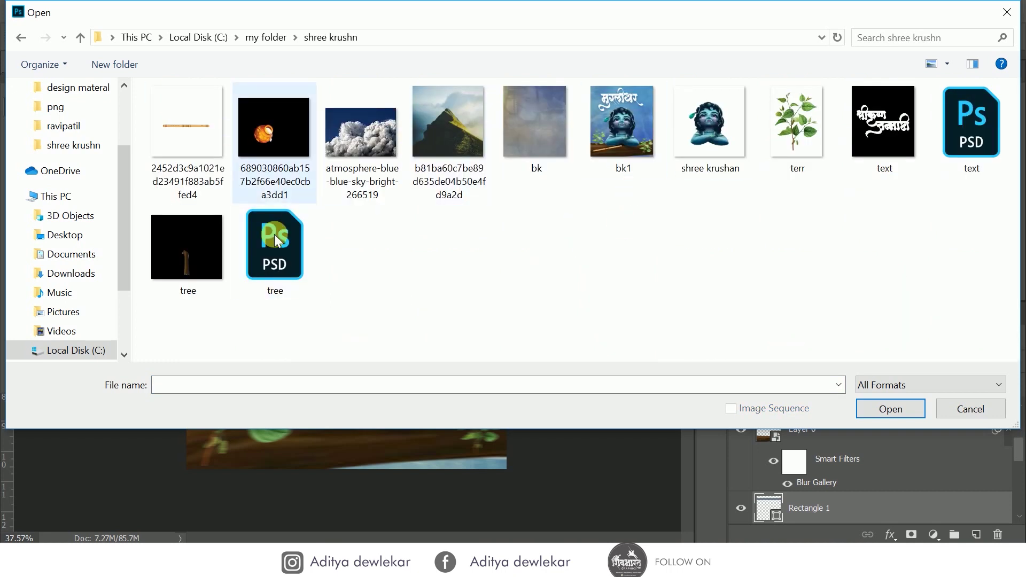
double_click(972, 128)
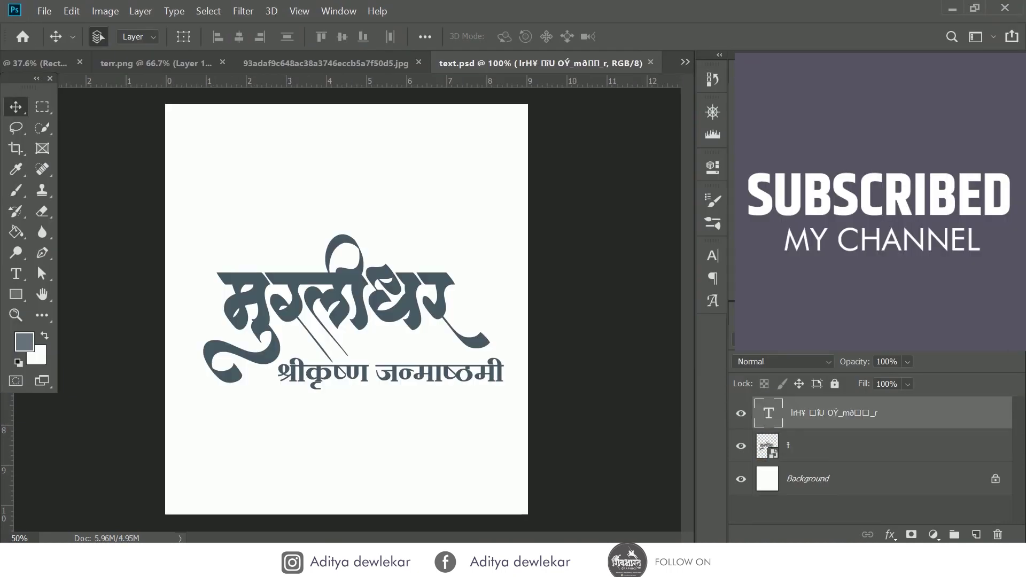
left_click(425, 62)
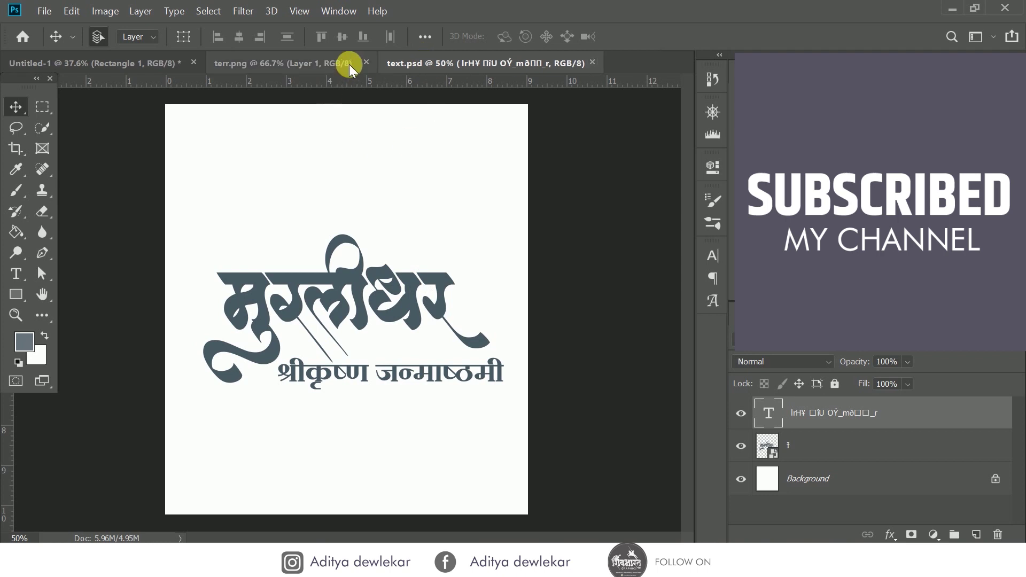
left_click(342, 62)
Step: Bring the title artwork into the composite, scaled to about 84% over the band
mouse_move(442, 290)
left_mouse_down()
mouse_move(374, 180)
mouse_move(331, 181)
left_mouse_up()
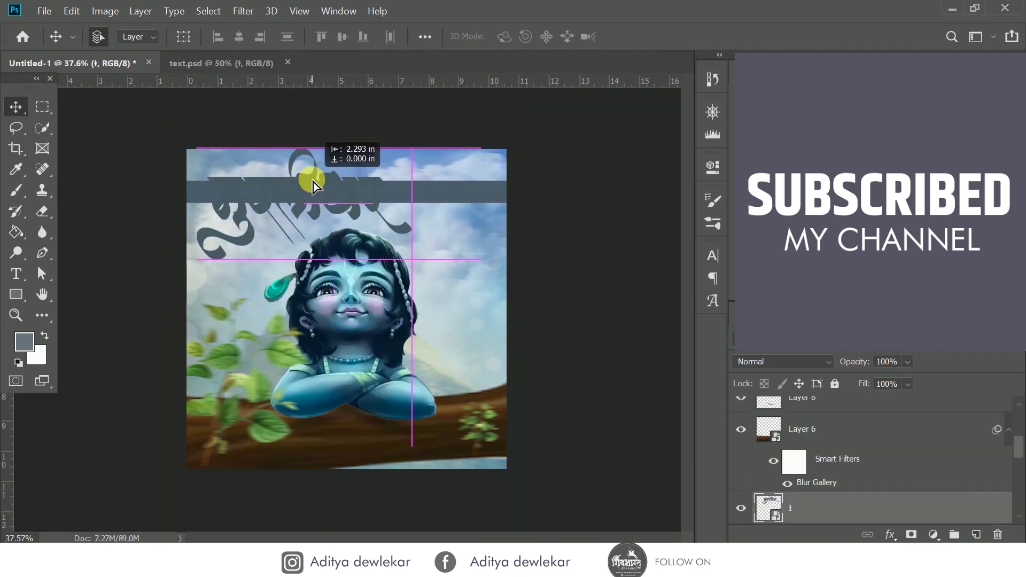
key("ctrl+t")
left_click_drag(433, 256, 398, 228)
left_click(592, 37)
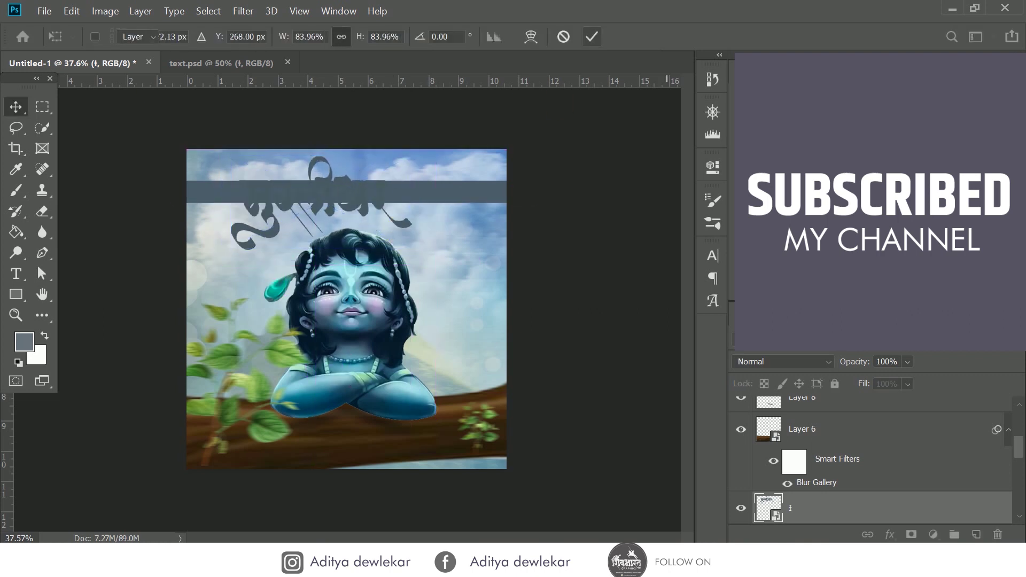
Step: Add a white Color Overlay to the title layer
left_click(910, 360)
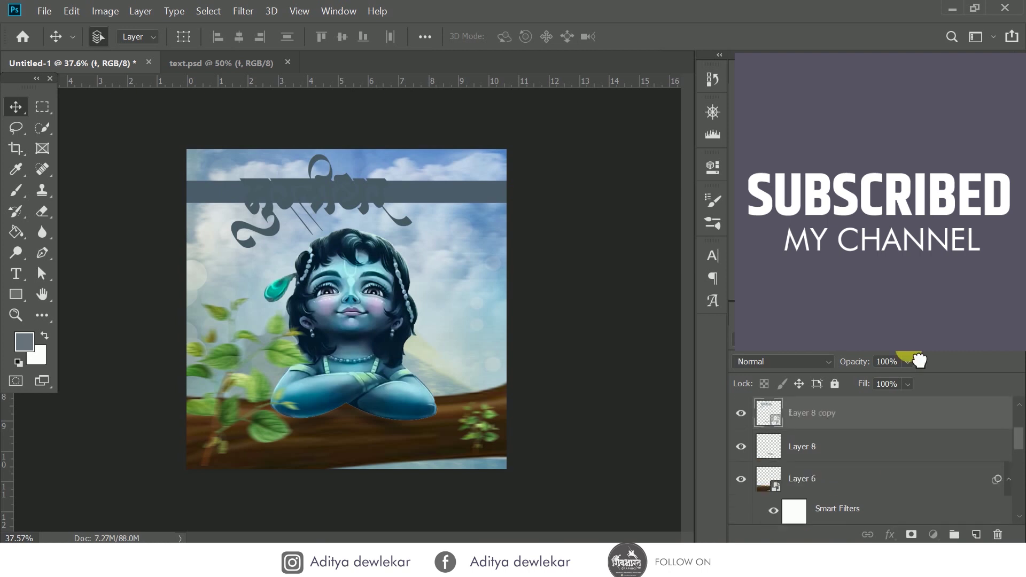
double_click(892, 417)
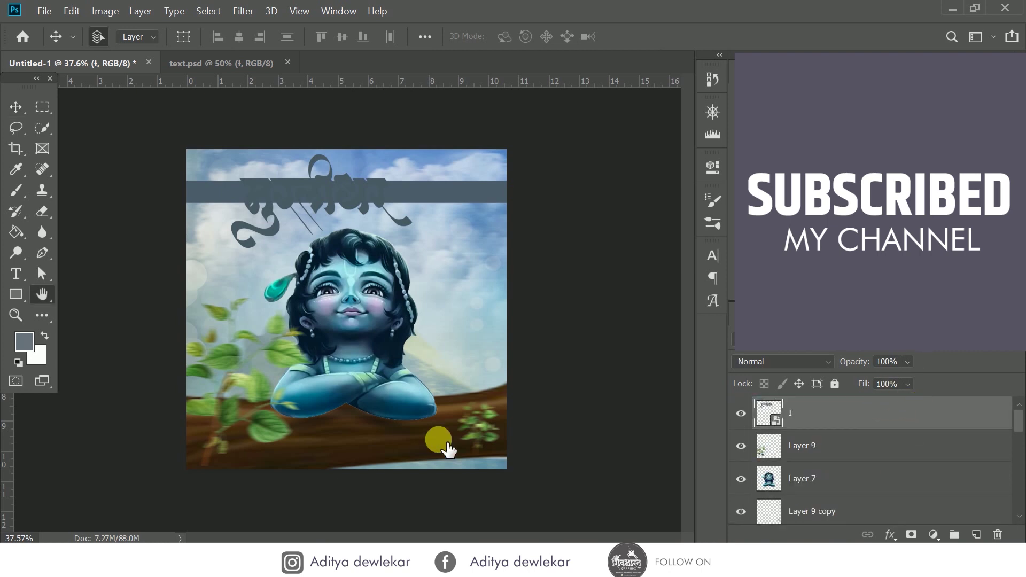
left_click(403, 368)
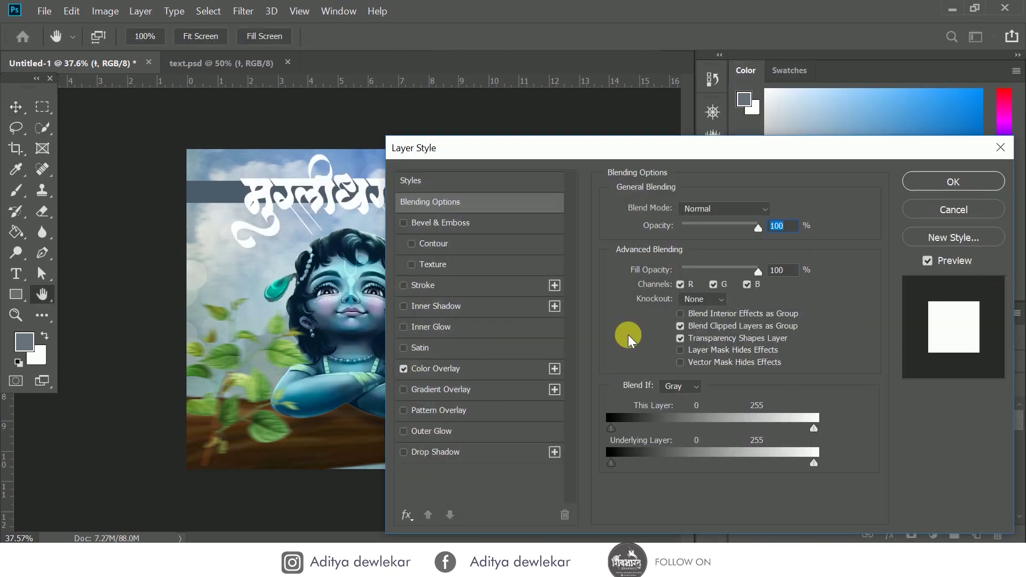
Step: Give the title a 10 px outside stroke in the band's blue-grey 4c5d6b
left_click(439, 290)
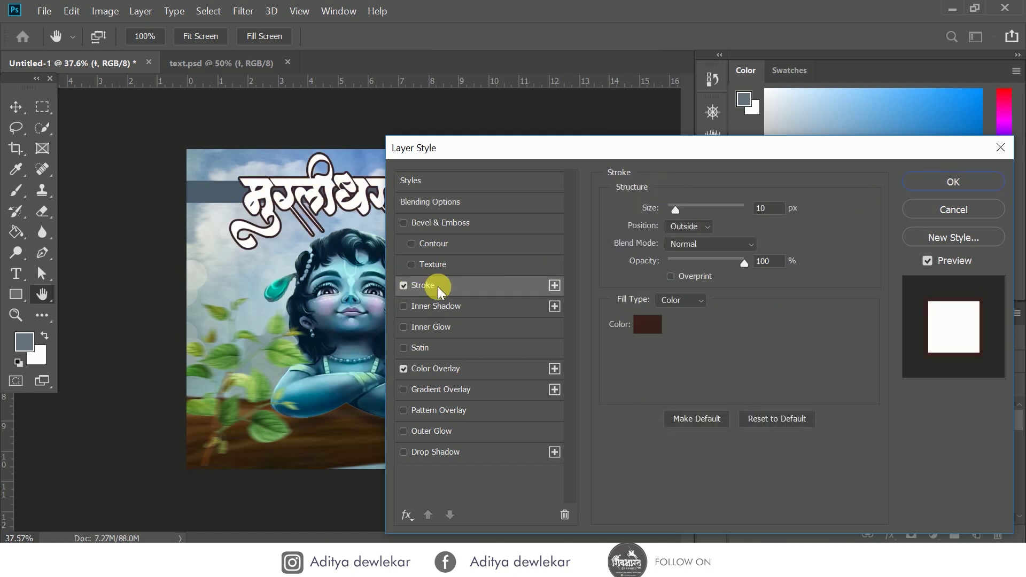
left_click(647, 324)
left_click(215, 192)
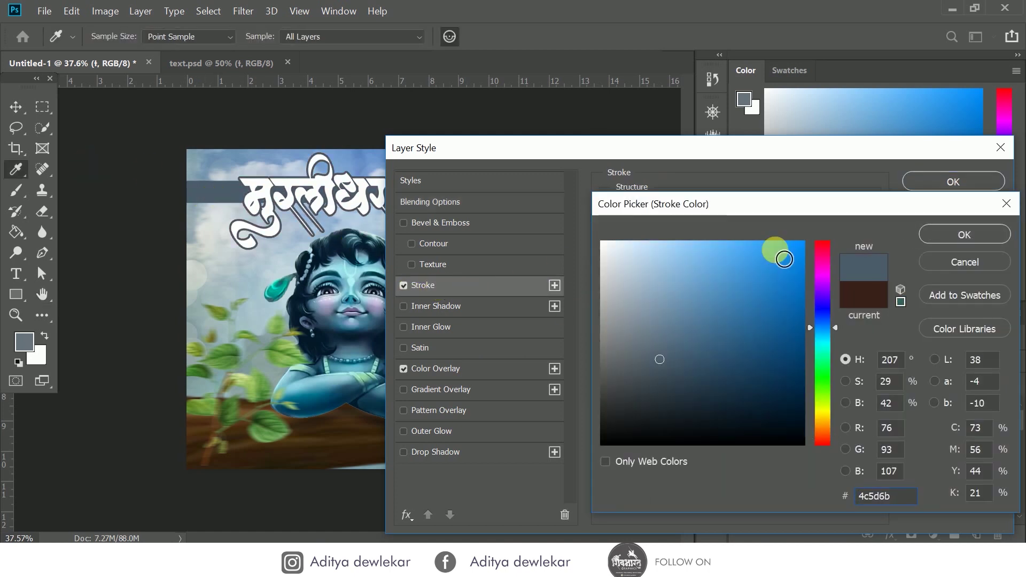
key("Return")
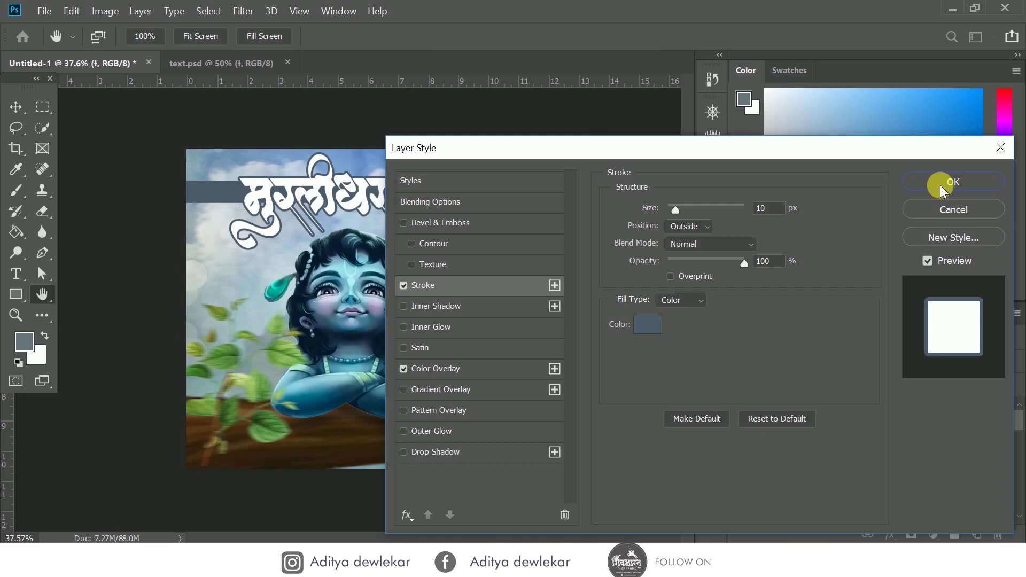
left_click(942, 185)
key("v")
scroll(340, 185, "up", 2)
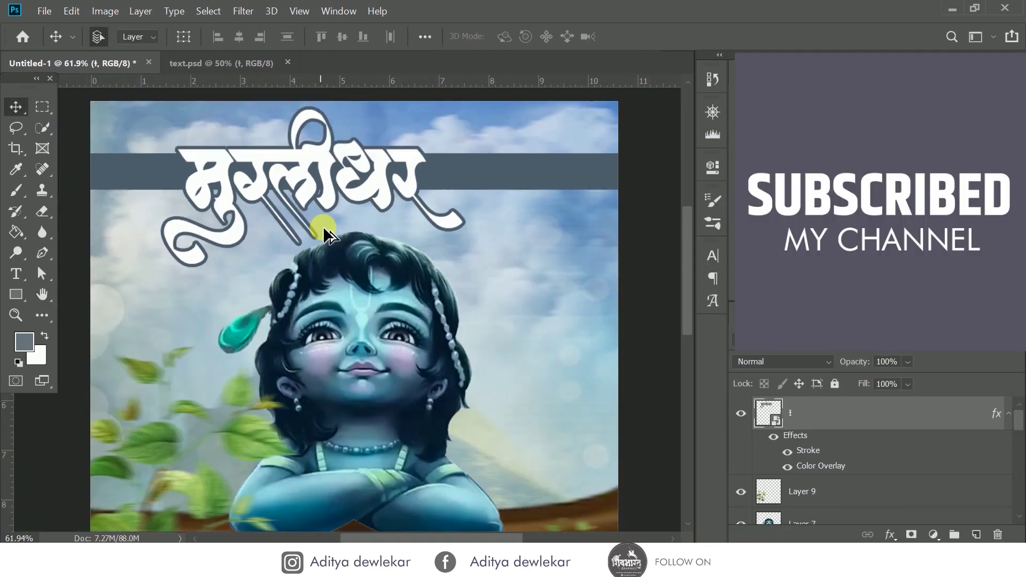
scroll(323, 226, "down", 1)
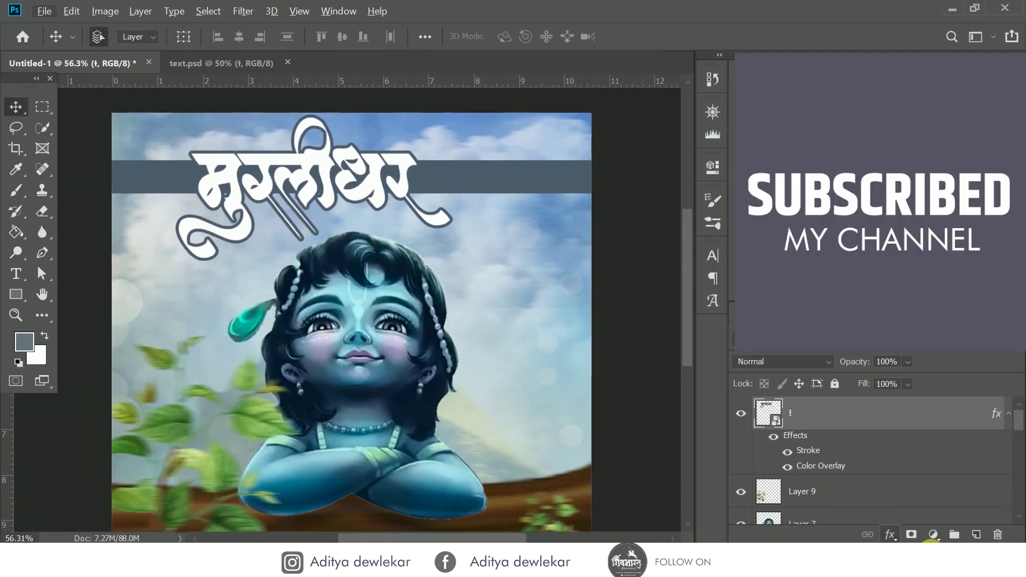
Step: Create Layer 12 beneath the title with a small brush loaded with the slate outline colour
left_click(976, 534)
left_click(15, 190)
left_click(99, 36)
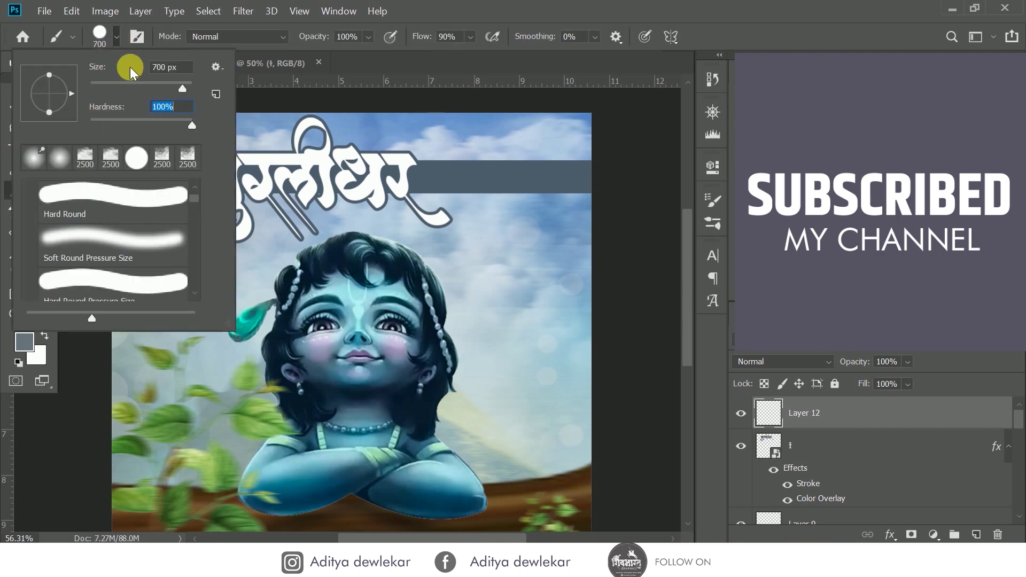
key("Return")
scroll(235, 206, "up", 5)
scroll(235, 206, "up", 1)
key("bracketleft")
key("bracketleft")
key("bracketleft")
left_click(102, 176, "alt")
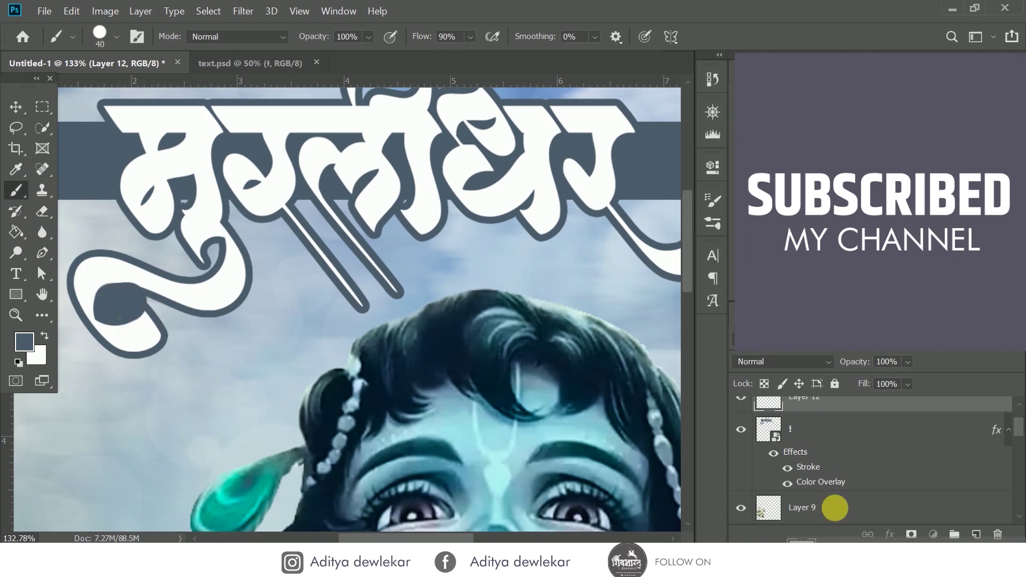
left_click_drag(804, 412, 829, 470)
Step: Paint slate into the gaps around the title's top loop and first letter
scroll(323, 209, "up", 3)
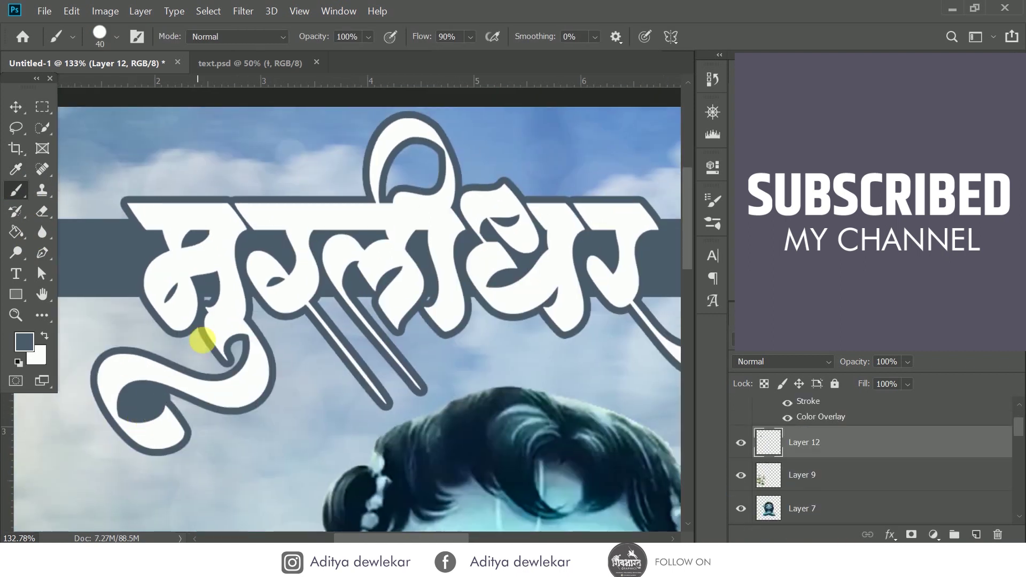
scroll(202, 339, "up", 2)
left_click_drag(314, 335, 443, 219)
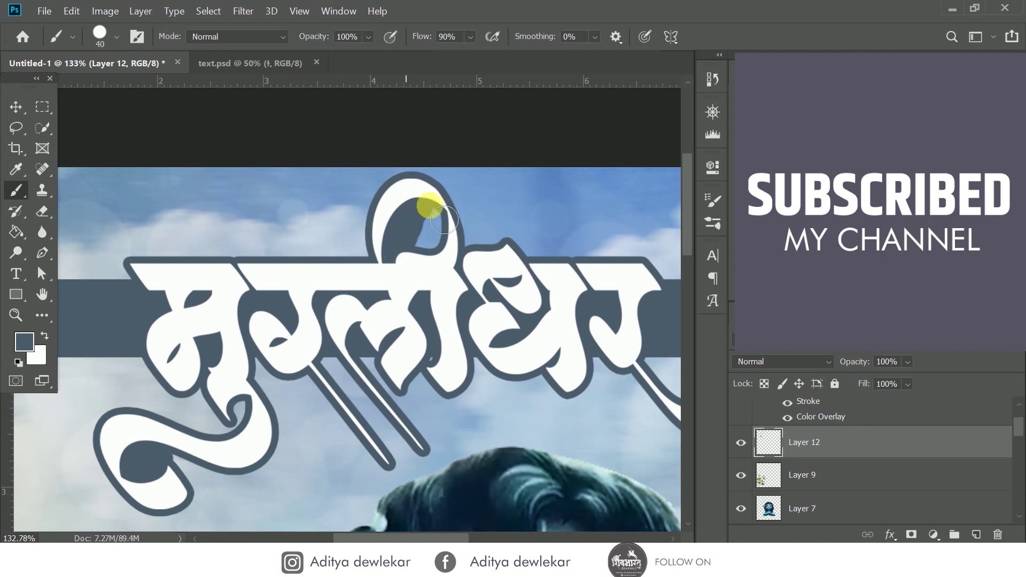
mouse_move(156, 374)
left_mouse_down()
mouse_move(174, 425)
mouse_move(222, 355)
left_mouse_up()
left_click_drag(165, 400, 190, 403)
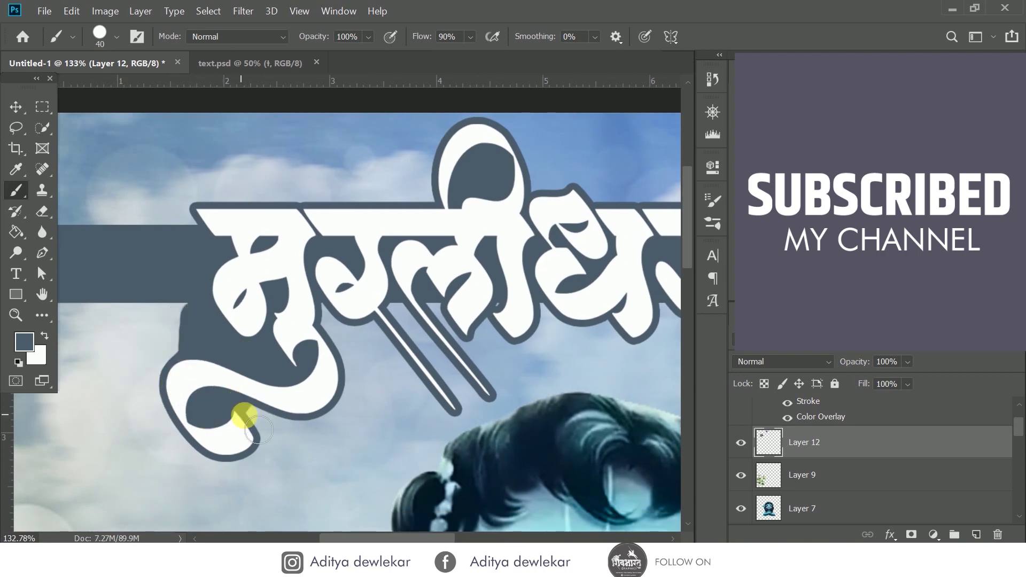
left_click_drag(428, 327, 318, 404)
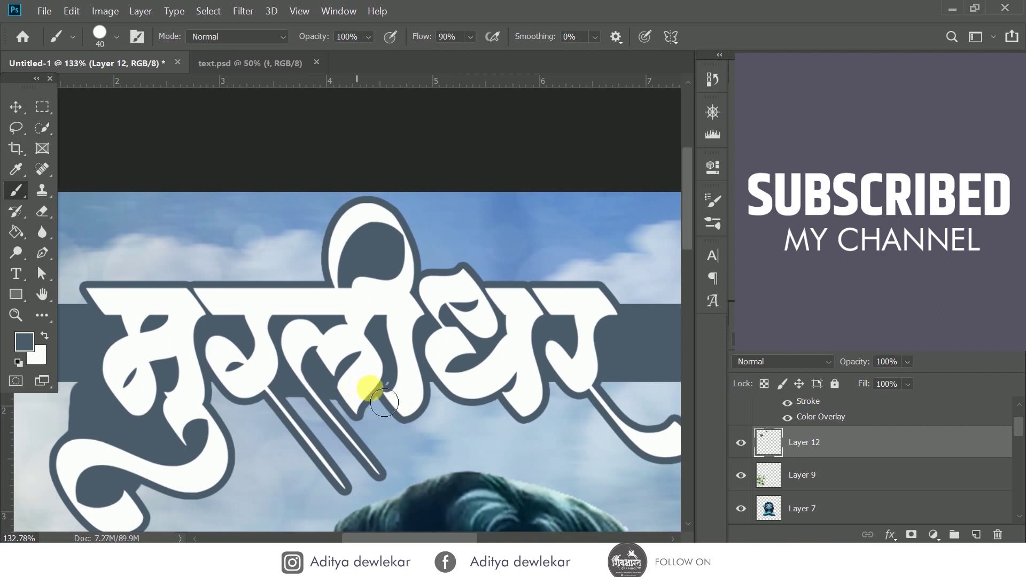
key("ctrl+0")
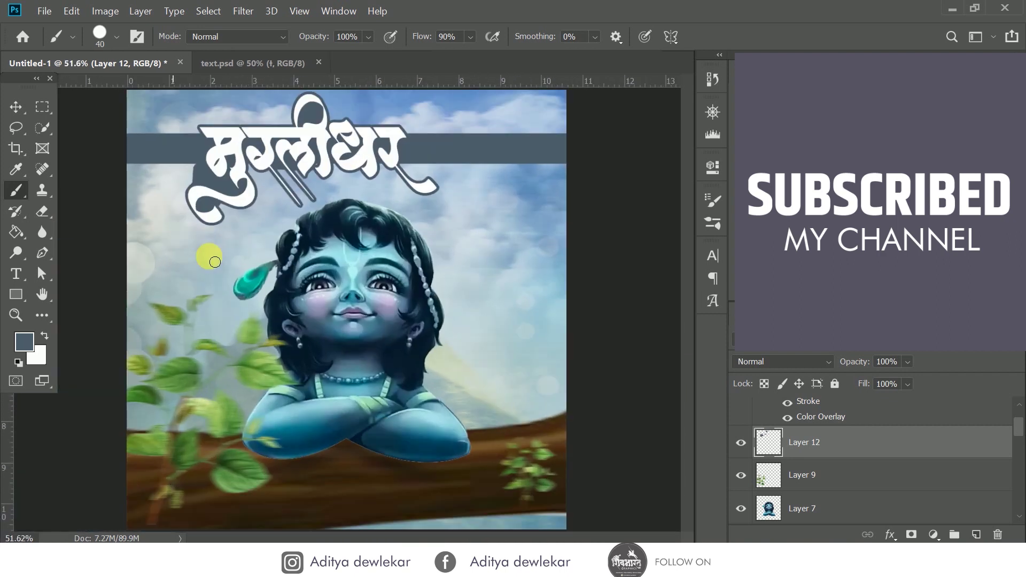
left_click_drag(309, 117, 320, 130)
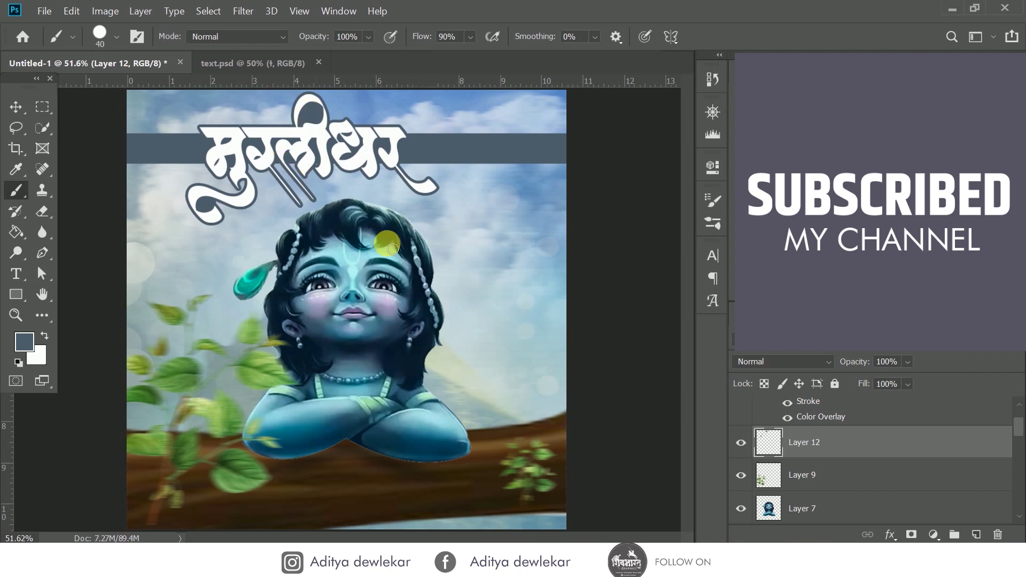
scroll(356, 191, "down", 2)
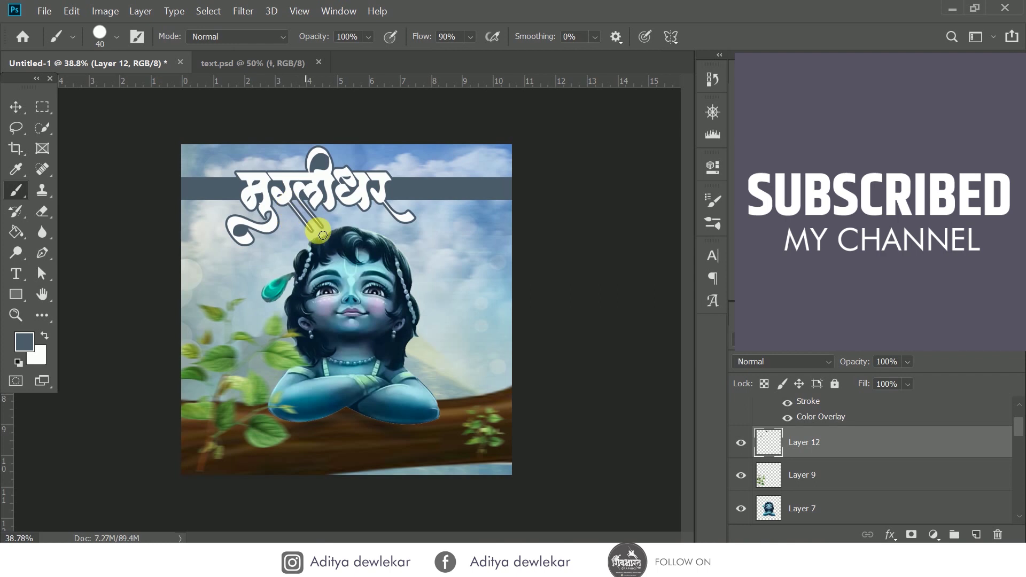
scroll(322, 235, "down", 1)
Step: Set the Eraser to a large hard tip, then return to the Move tool
key("e")
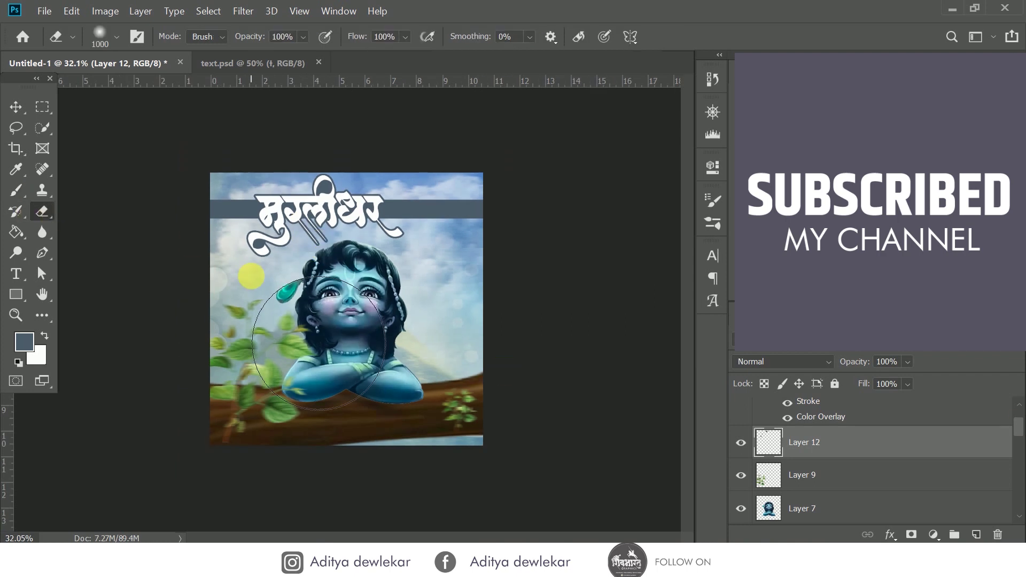
left_click(100, 36)
left_click_drag(109, 123, 306, 293)
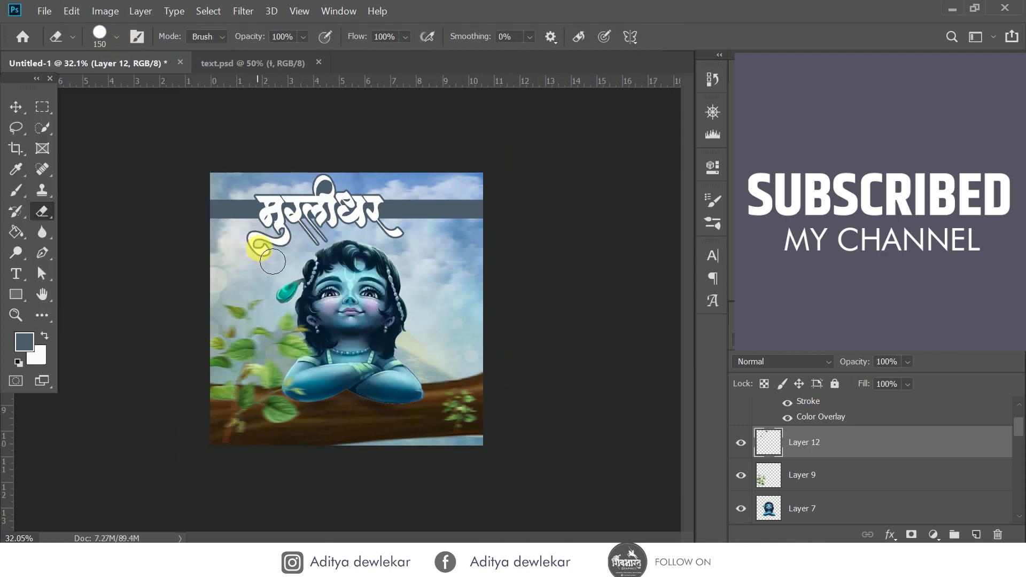
left_click(13, 107)
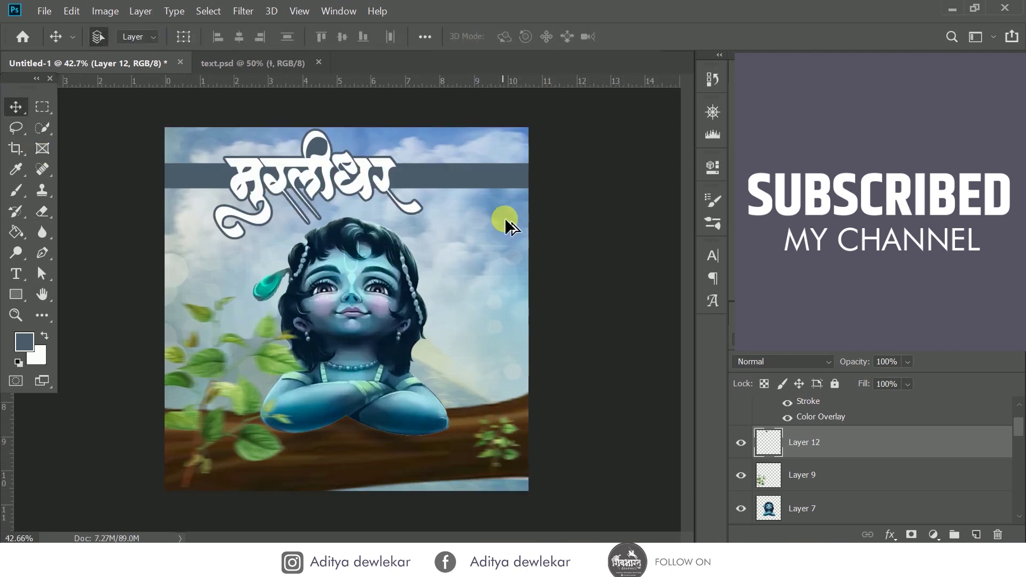
scroll(505, 216, "up", 4)
scroll(470, 259, "up", 3)
Step: Draw a thin vertical white rectangle divider on the grey band after the title
left_click(16, 274)
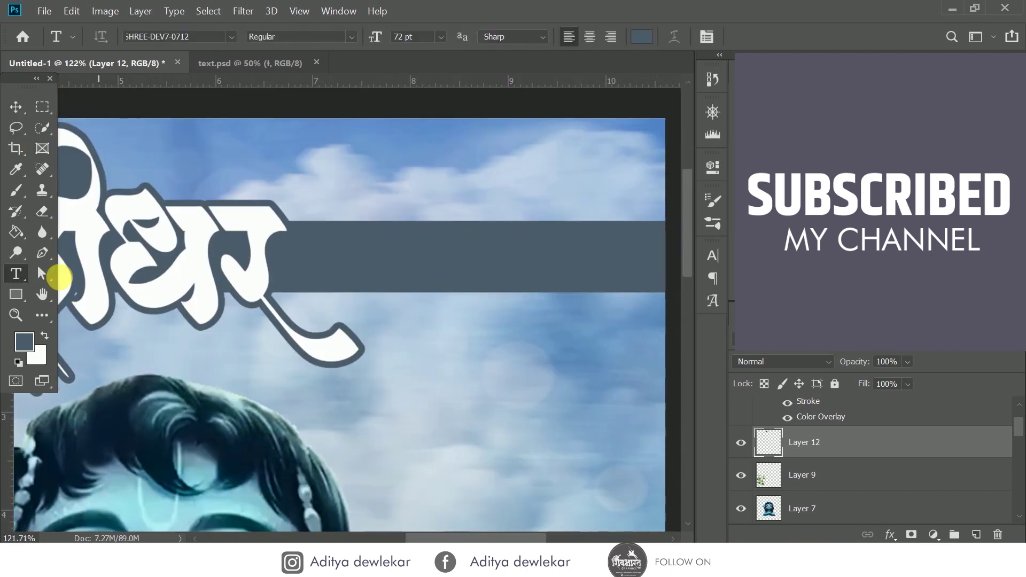
left_click(16, 294)
mouse_move(329, 229)
left_mouse_down()
mouse_move(345, 293)
mouse_move(332, 283)
left_mouse_up()
left_click(180, 36)
left_click(486, 261)
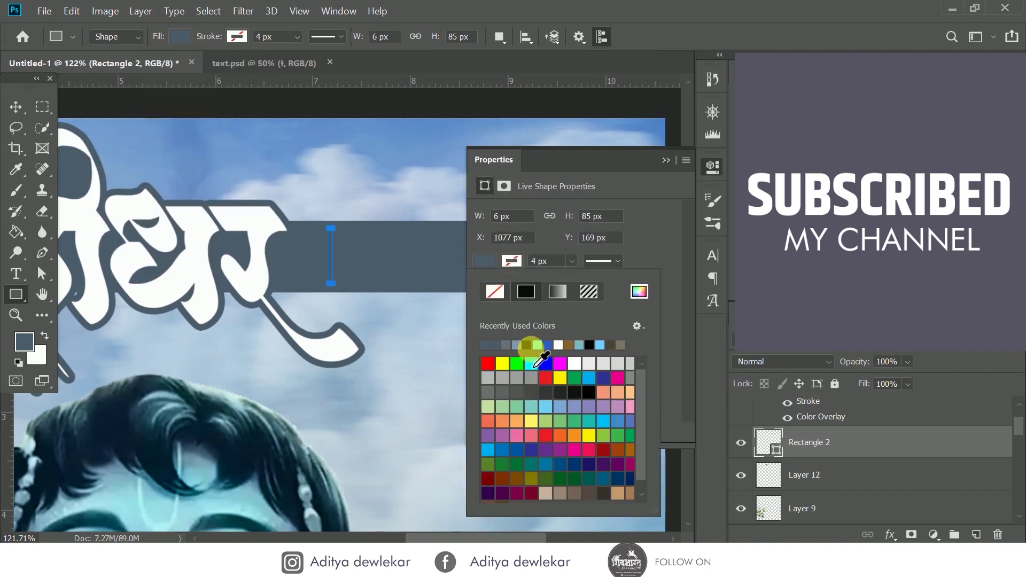
left_click(666, 160)
Step: Bring the subtitle text layer from text.psd into the Krishna composite
left_click(16, 107)
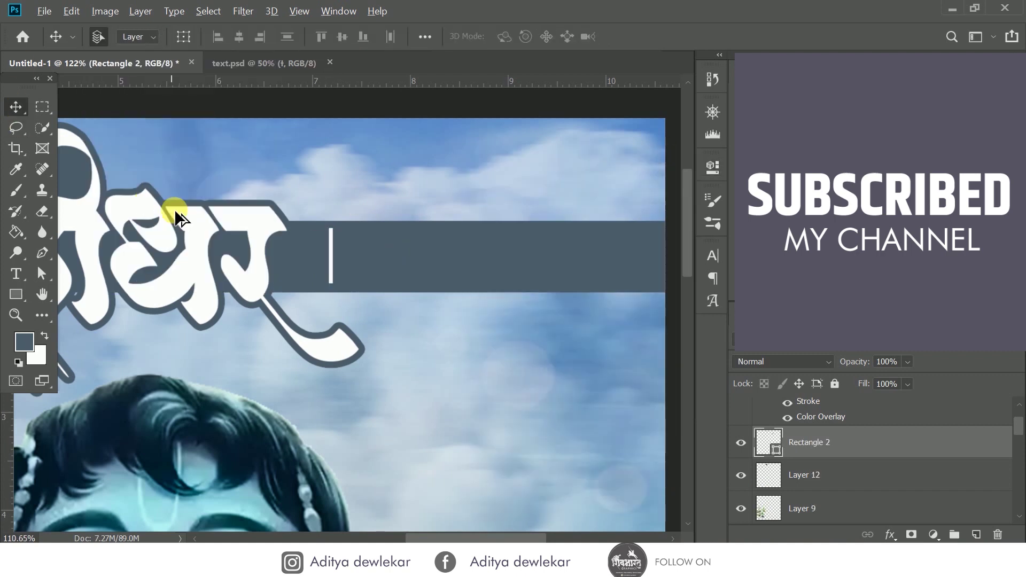
key("ctrl+0")
scroll(194, 241, "down", 1)
left_click(44, 11)
left_click(74, 41)
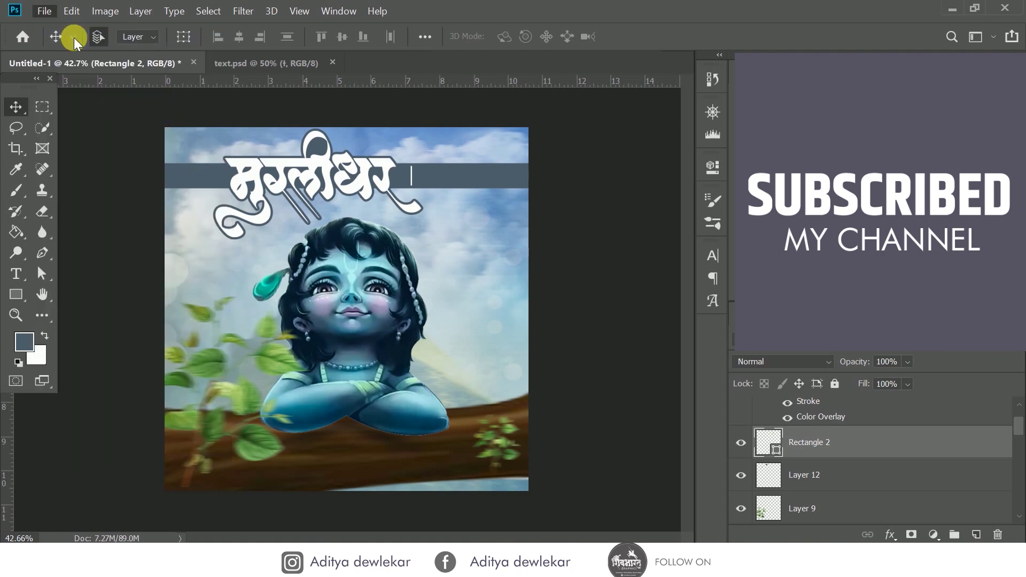
left_click(970, 409)
key("ctrl+Tab")
mouse_move(393, 372)
left_mouse_down()
mouse_move(178, 53)
mouse_move(458, 244)
left_mouse_up()
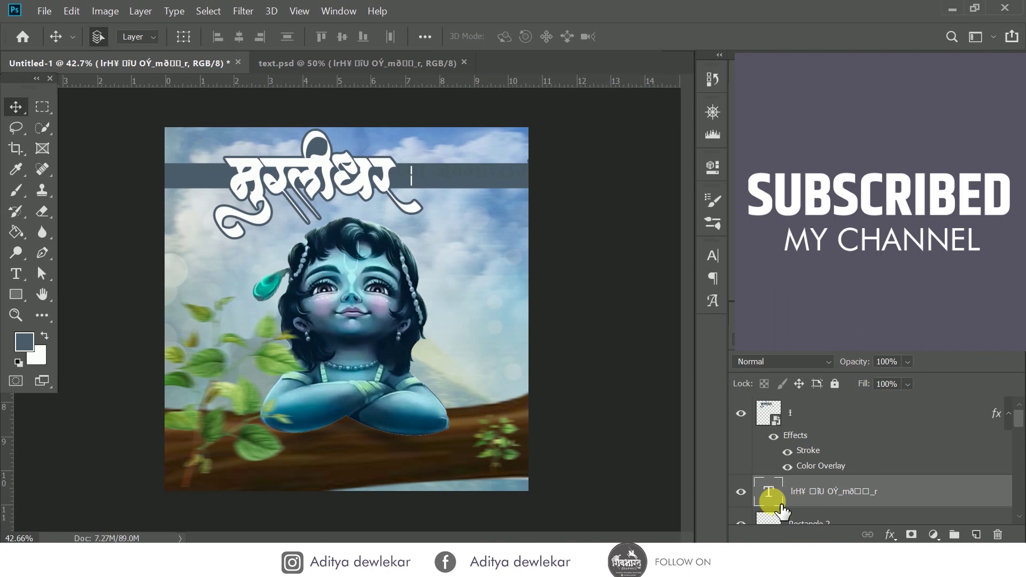
Step: Shrink the subtitle with Ctrl+T to fit the grey band
key("ctrl+t")
left_click_drag(346, 161, 414, 168)
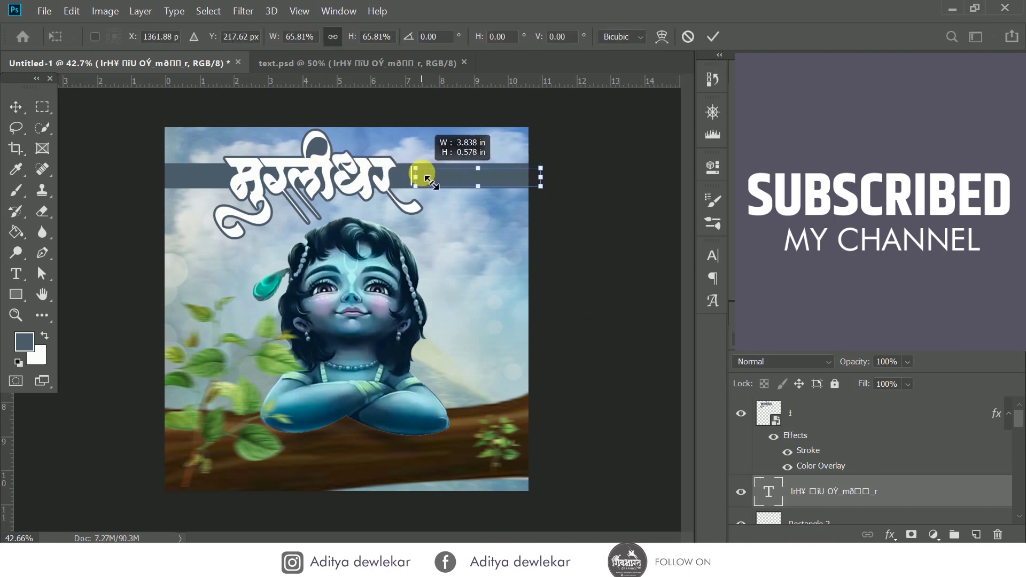
key("Return")
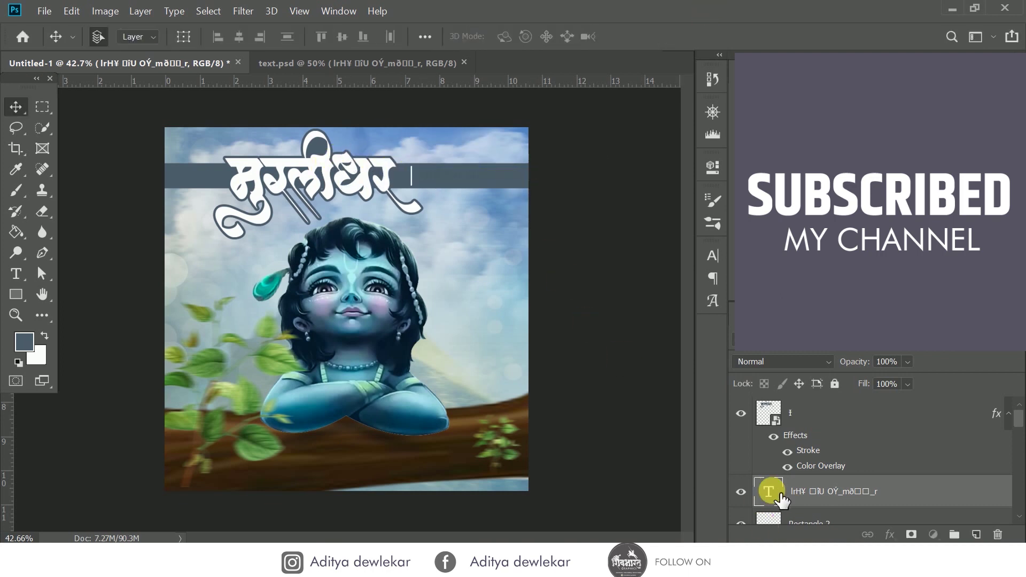
Step: Try the SHREE-DEV7-3595 font and white on the subtitle, then discard the edits
double_click(768, 491)
left_click(232, 36)
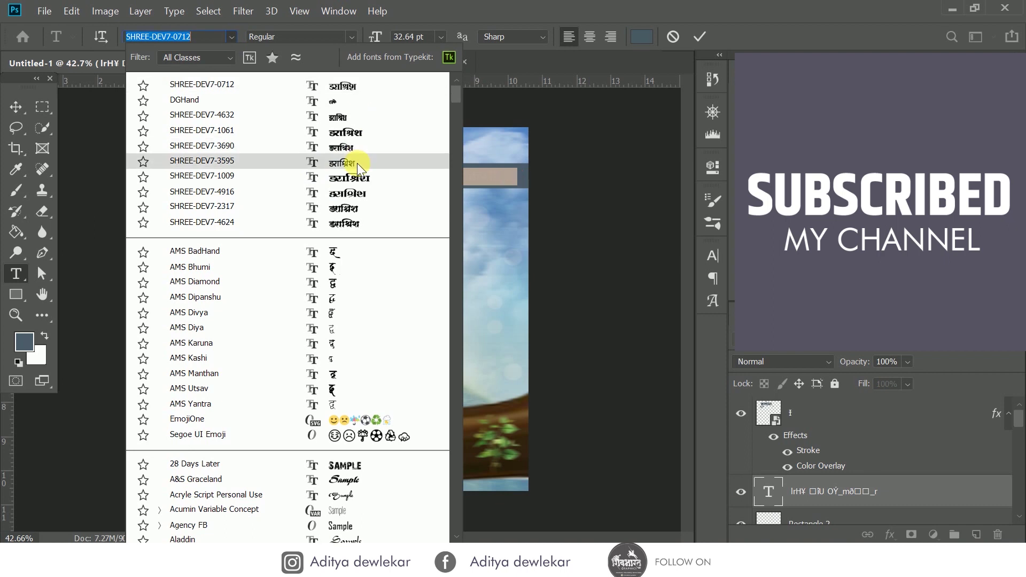
left_click(357, 162)
left_click(641, 36)
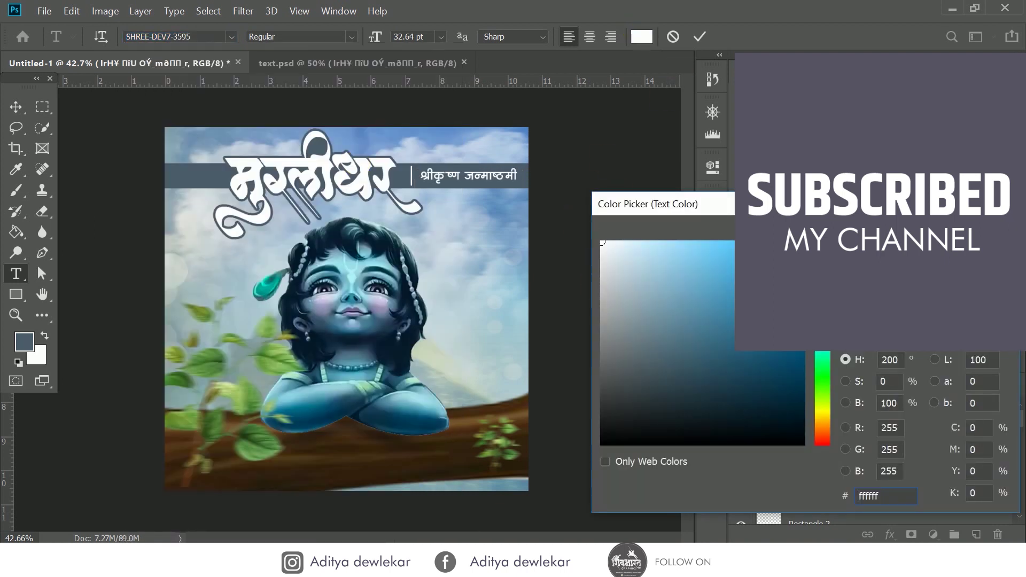
key("Return")
key("ctrl+Return")
left_click(460, 176)
key("BackSpace")
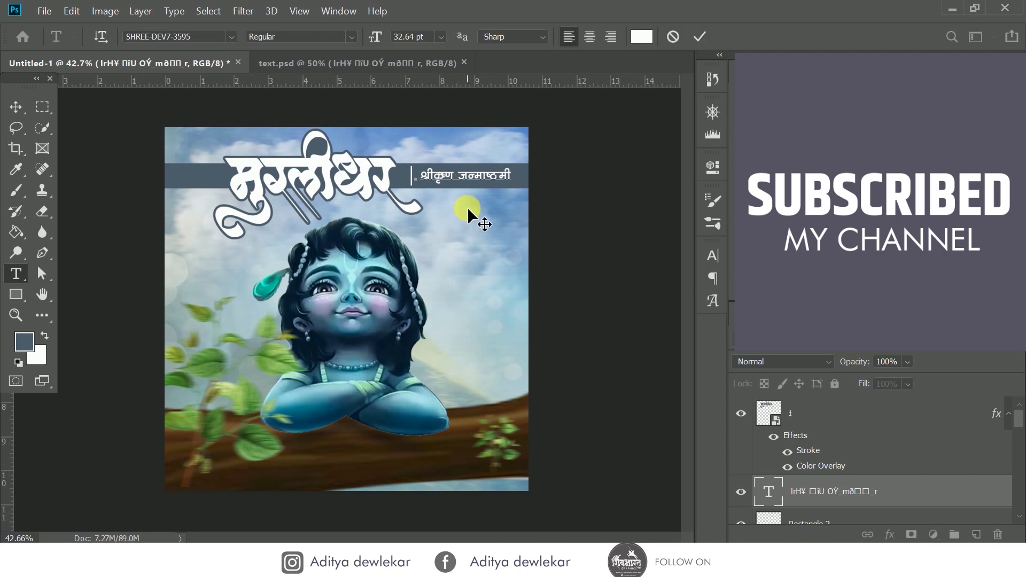
key("alt+space")
key("Escape")
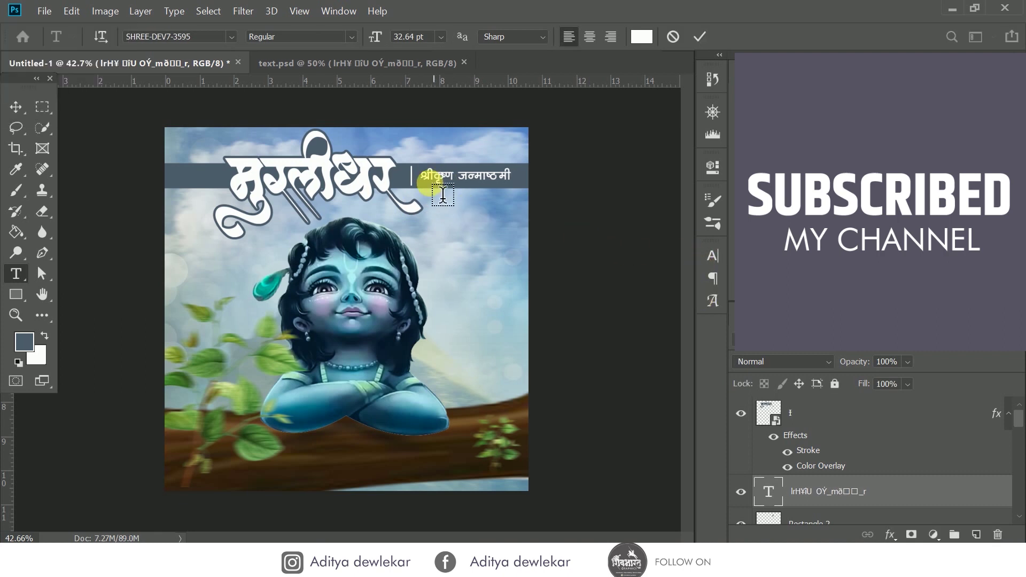
left_click(672, 36)
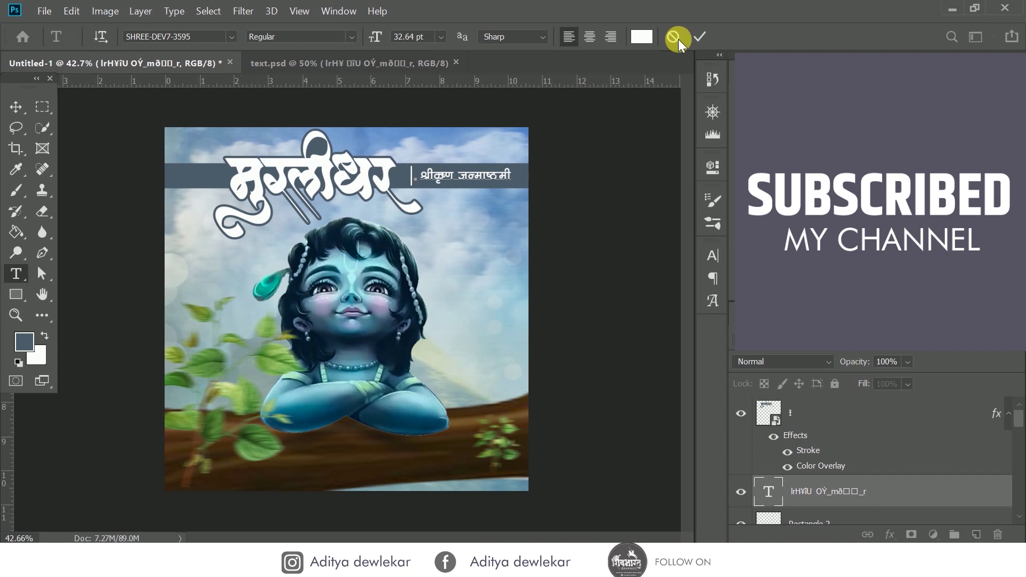
Step: Set the subtitle text colour to white
double_click(773, 487)
left_click(642, 36)
left_click_drag(623, 259, 604, 242)
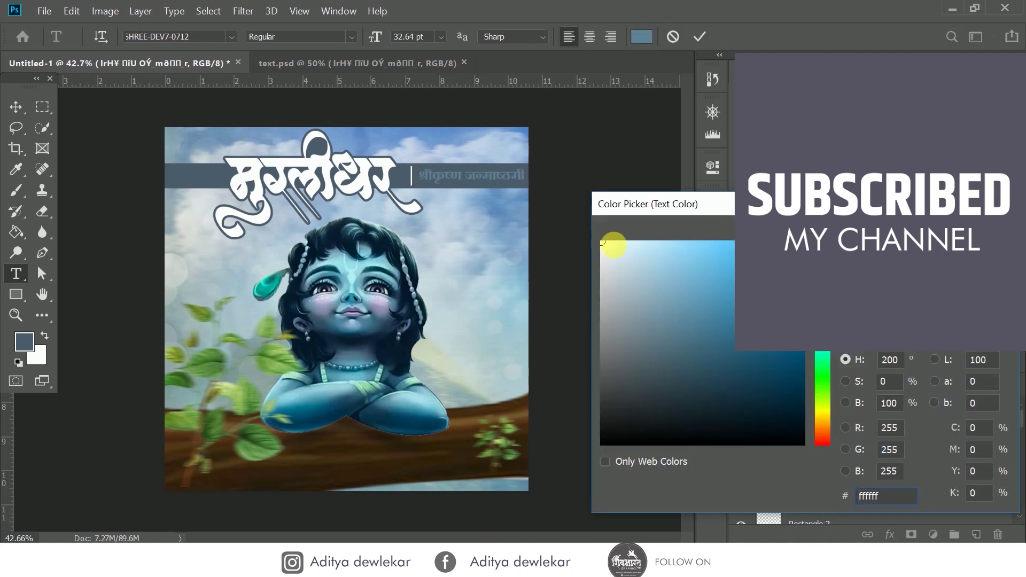
key("Return")
left_click(654, 291)
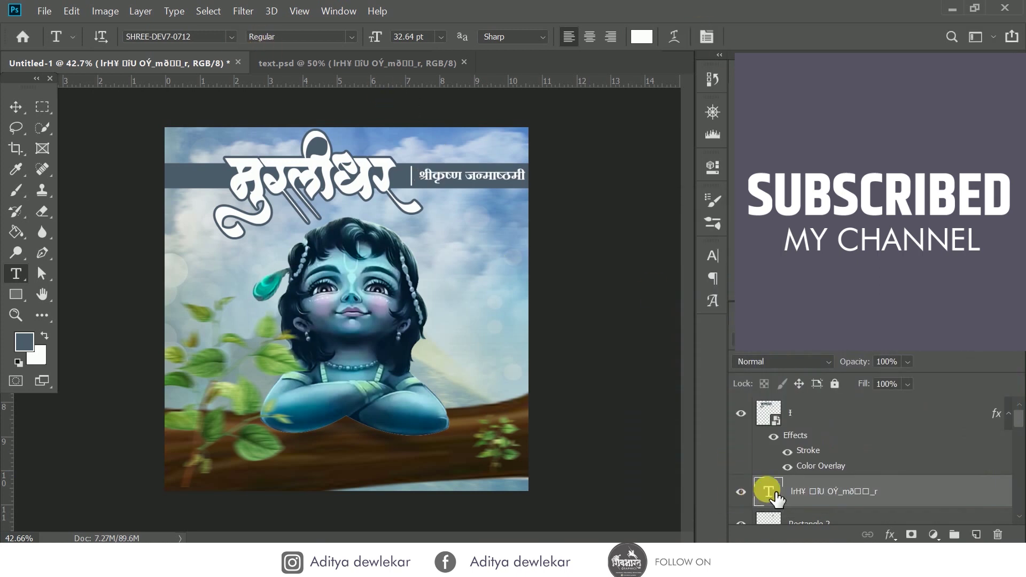
Step: Apply the SHREE-DEV7-3595 font to the subtitle and commit the edit
double_click(769, 492)
left_click(231, 36)
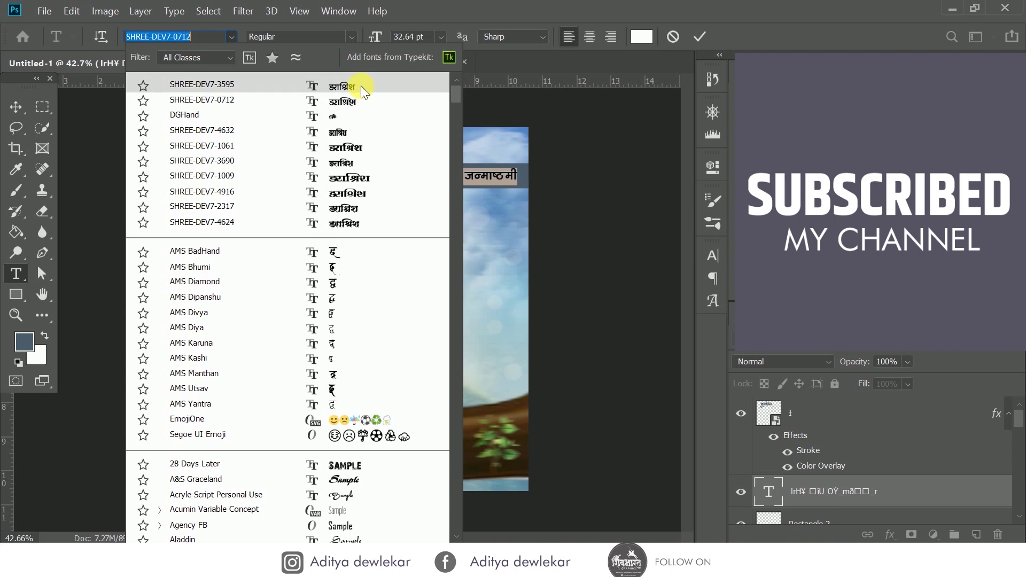
left_click(361, 86)
left_click(454, 190)
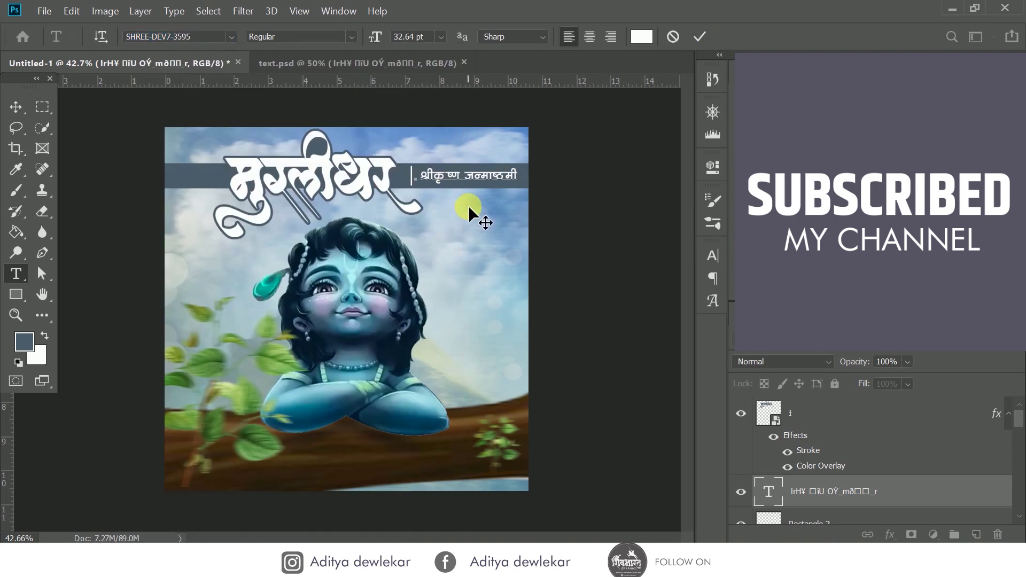
left_click(711, 36)
Step: Select the मुरलीधर title layer with the Move tool
left_click(16, 107)
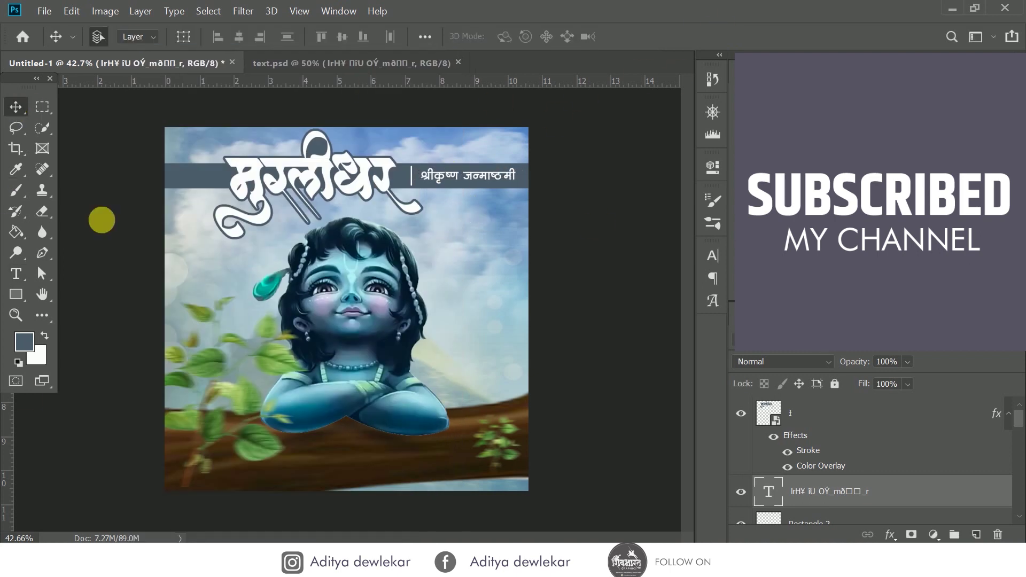
scroll(330, 256, "down", 2)
scroll(309, 195, "up", 1)
left_click(935, 413)
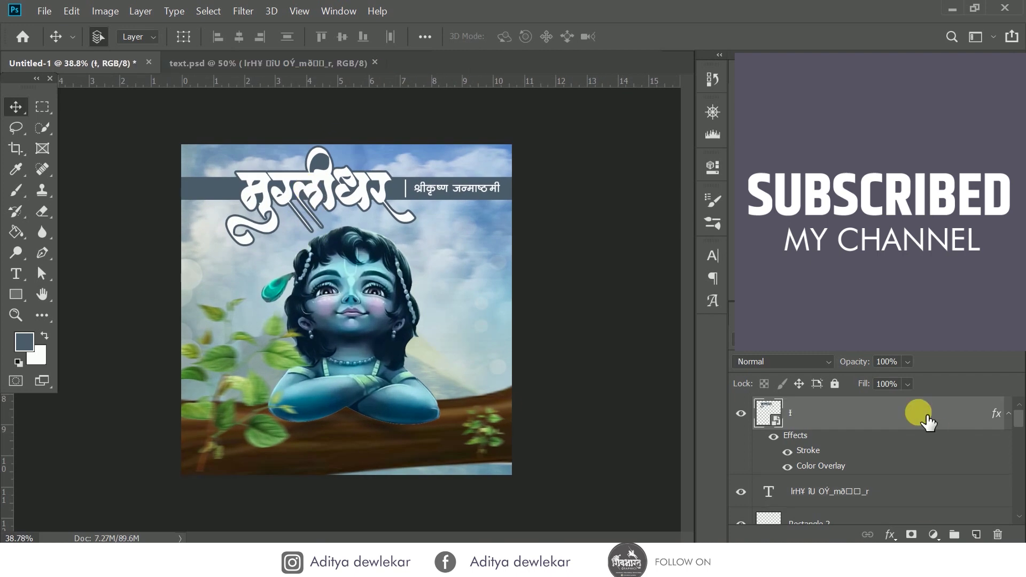
Step: Edit the title's Gradient Overlay to a cream gradient by removing a colour stop
double_click(927, 420)
left_click(411, 364)
left_click(447, 389)
left_click(691, 245)
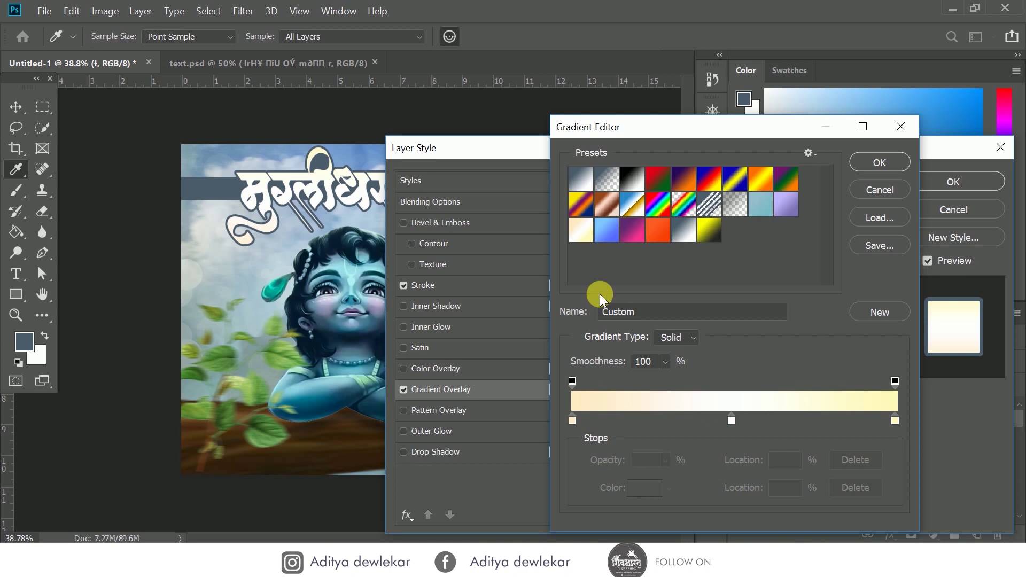
left_click_drag(604, 421, 659, 438)
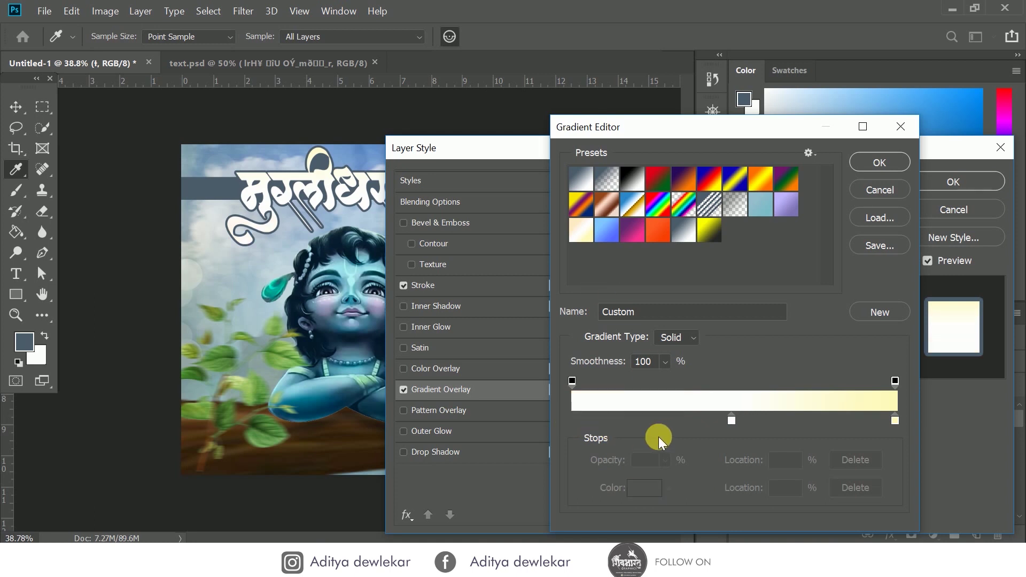
key("Return")
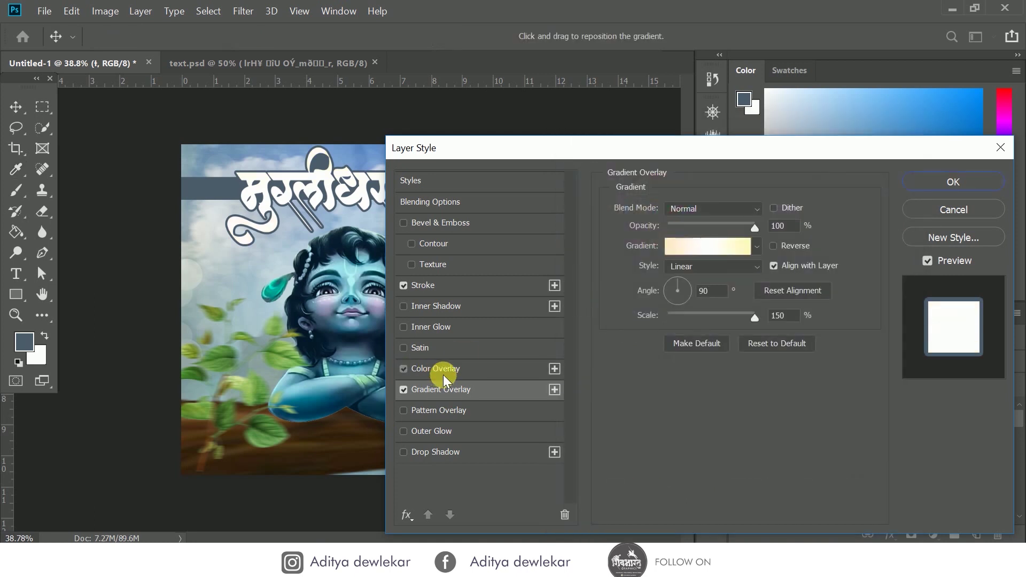
Step: Re-enable the title's Color Overlay and lighten it to pale cream
left_click(443, 374)
left_click(775, 213)
left_click_drag(739, 279, 643, 242)
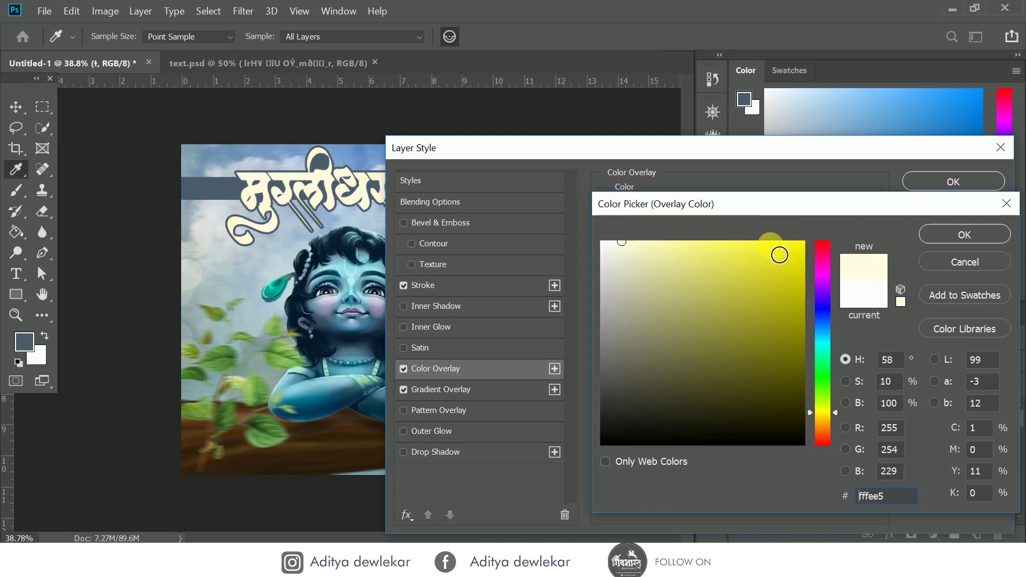
left_click(964, 235)
left_click(953, 182)
Step: Change the title's Color Overlay to an even paler cream
scroll(452, 267, "down", 1)
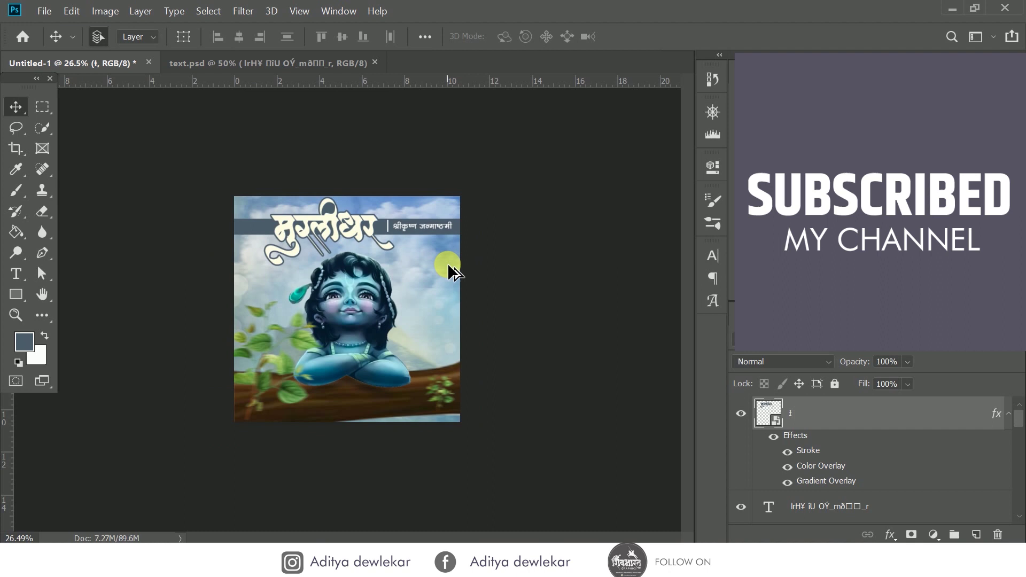
scroll(454, 271, "up", 2)
double_click(855, 426)
left_click(435, 368)
left_click(771, 207)
left_click(629, 250)
left_click(964, 235)
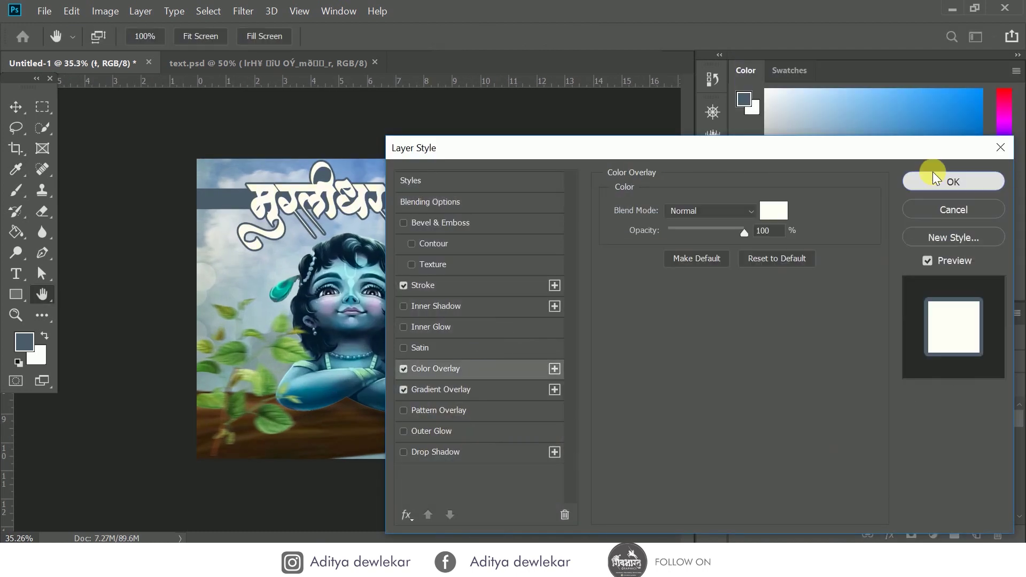
left_click(953, 182)
Step: Open the orange pot image via File > Open
left_click(72, 11)
left_click(52, 40)
left_click(267, 144)
left_click(895, 412)
Step: Drag the orange pot into the composite and place it left of the title
mouse_move(320, 355)
left_mouse_down()
mouse_move(102, 59)
mouse_move(258, 230)
left_mouse_up()
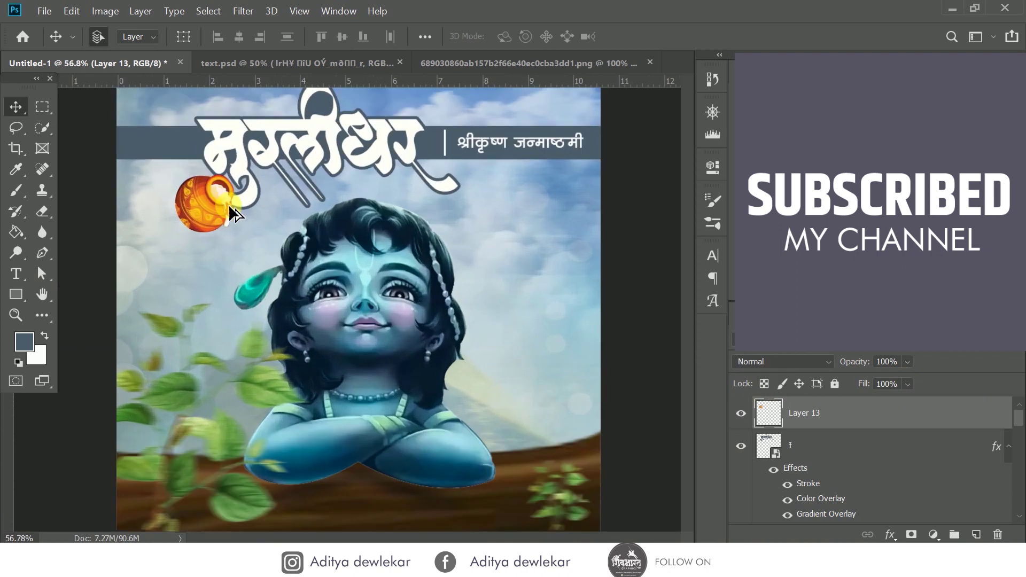
scroll(347, 309, "up", 2)
left_click_drag(222, 234, 197, 187)
scroll(469, 191, "down", 1)
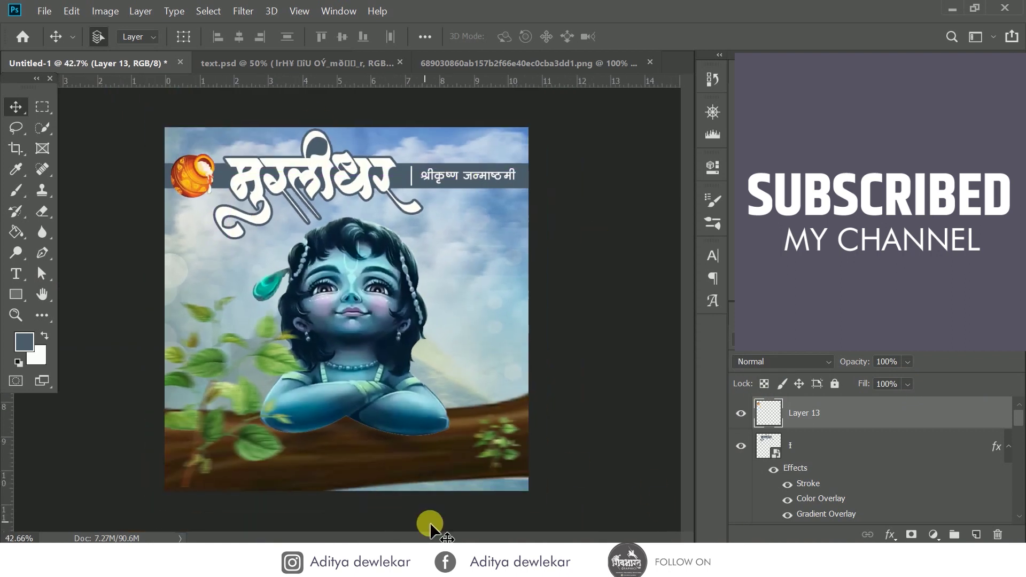
Step: Open the flute, drag it in, enlarge and rotate it along the branch, then close text.psd
left_click(45, 11)
left_click(64, 37)
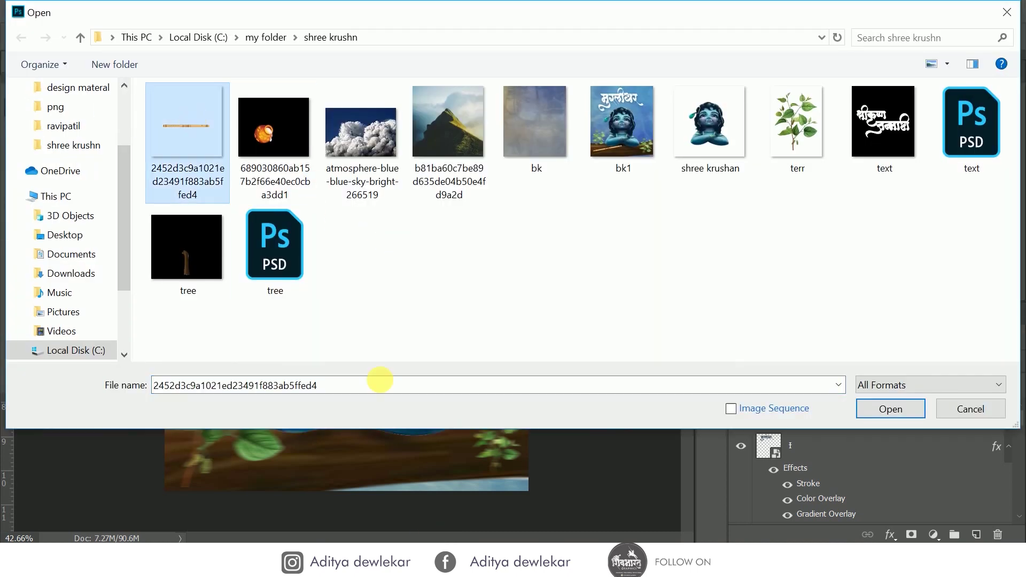
left_click(890, 409)
mouse_move(367, 332)
left_mouse_down()
mouse_move(20, 68)
mouse_move(344, 467)
left_mouse_up()
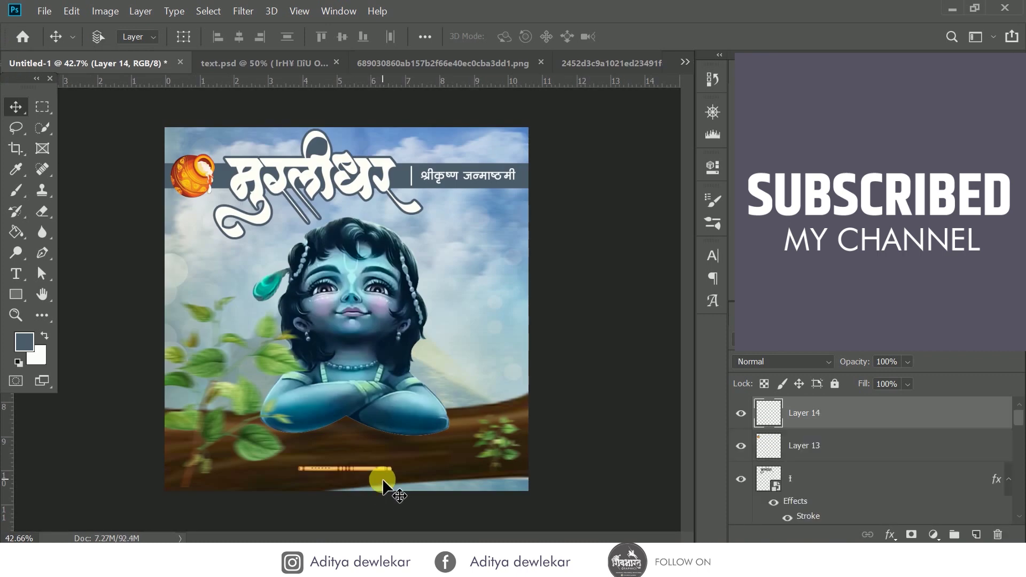
key("ctrl+t")
mouse_move(408, 484)
left_mouse_down()
mouse_move(463, 474)
mouse_move(405, 469)
mouse_move(464, 448)
mouse_move(412, 472)
left_mouse_up()
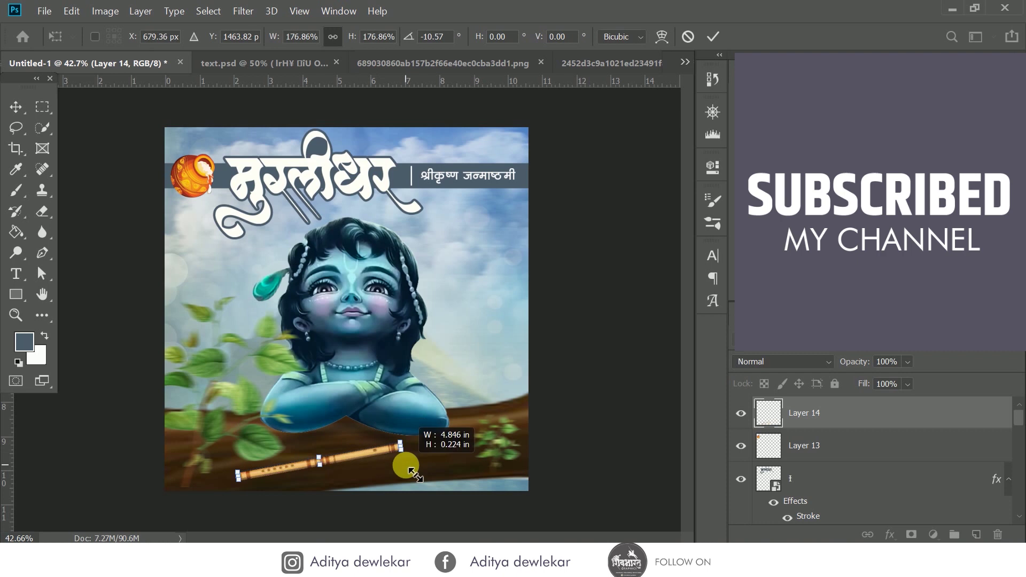
left_click(713, 37)
left_click(336, 62)
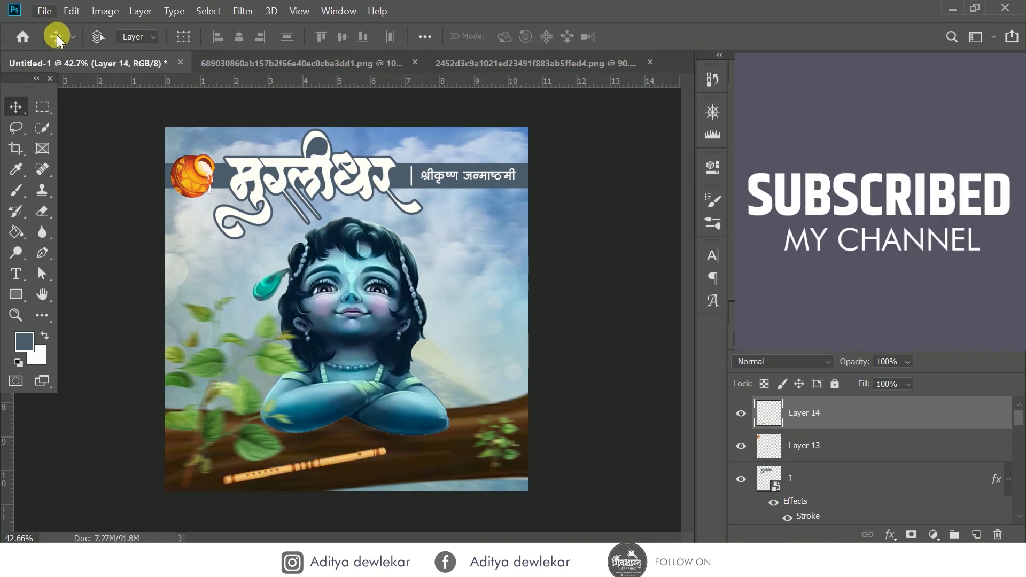